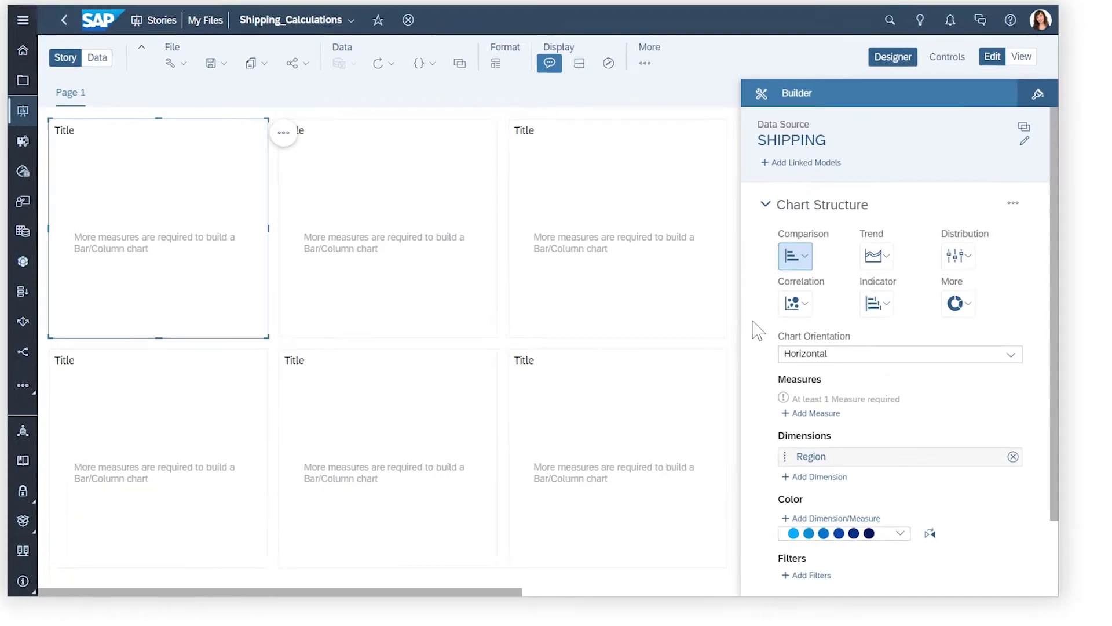
# Open the Add Measure list for the selected first bar chart
pyautogui.click(759, 382)
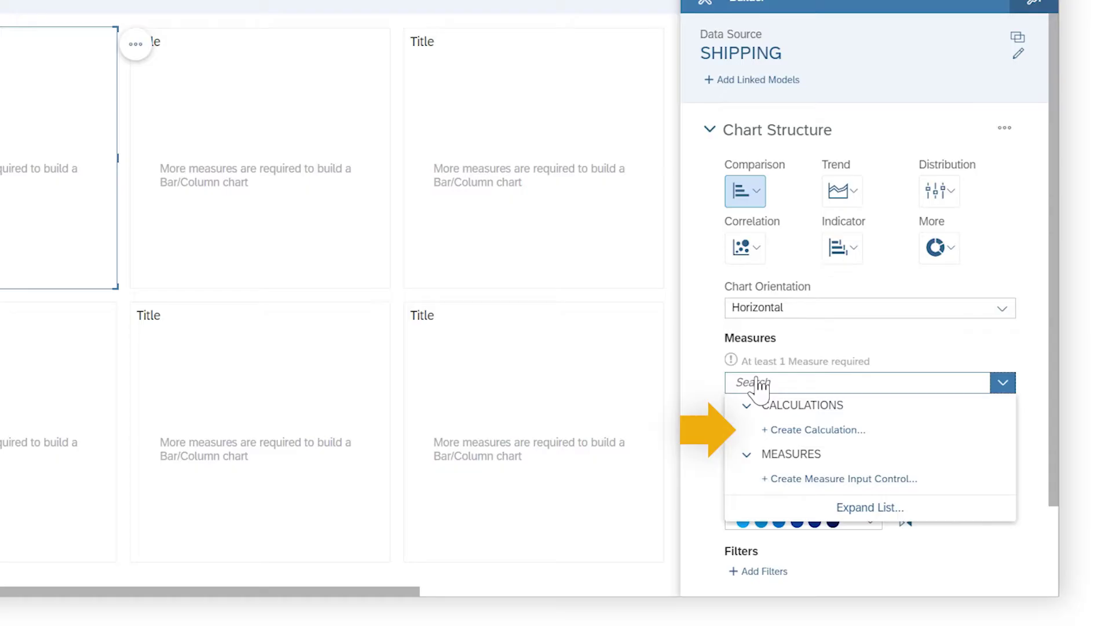
# Create a Total Orders aggregation using COUNT DIMENSIONS on Order_Number and plot it by Region
pyautogui.click(783, 428)
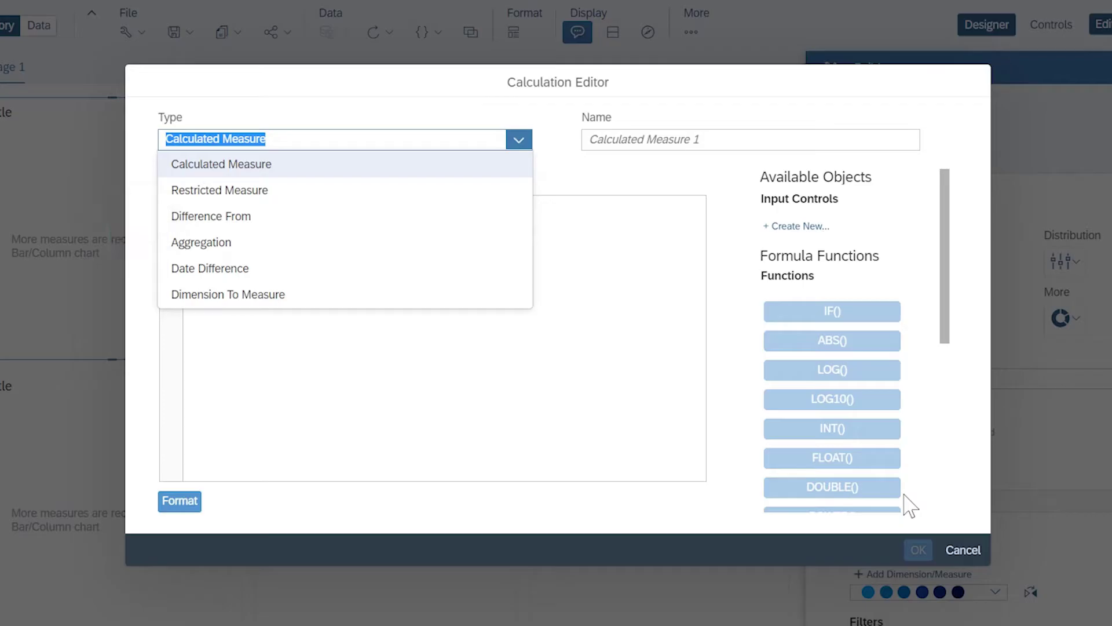
pyautogui.click(289, 249)
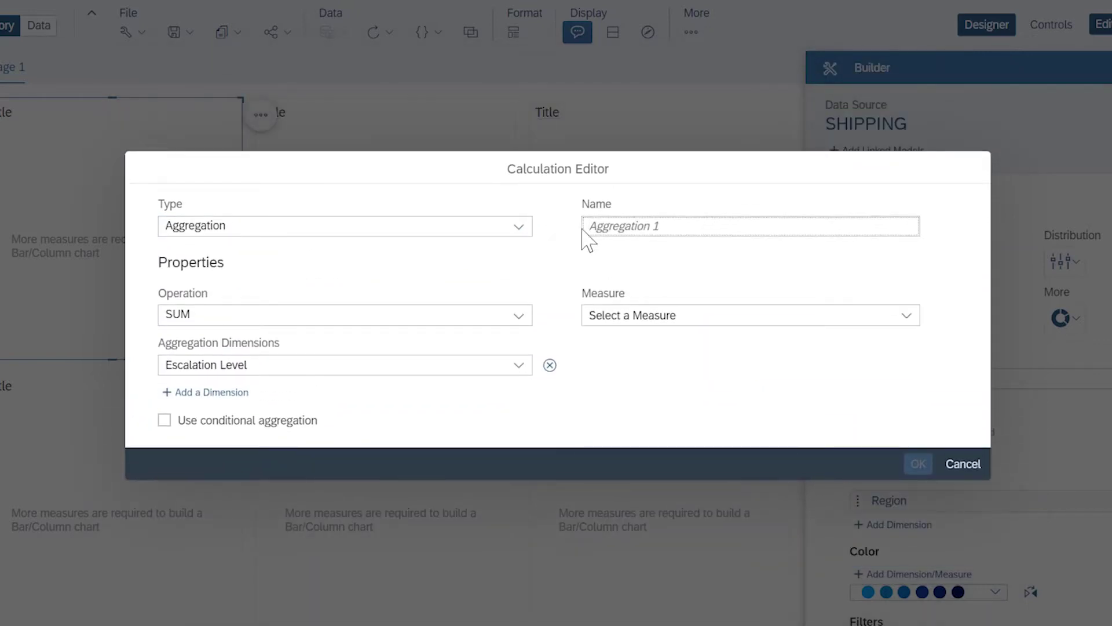
pyautogui.click(586, 226)
pyautogui.write('Total Orders')
pyautogui.click(520, 315)
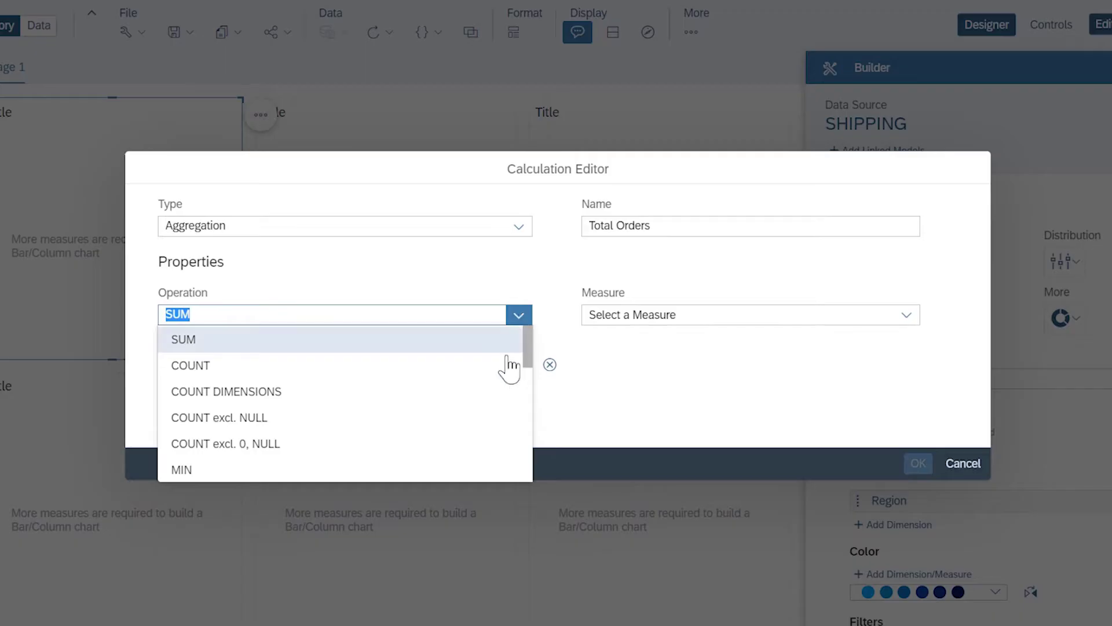
pyautogui.click(485, 390)
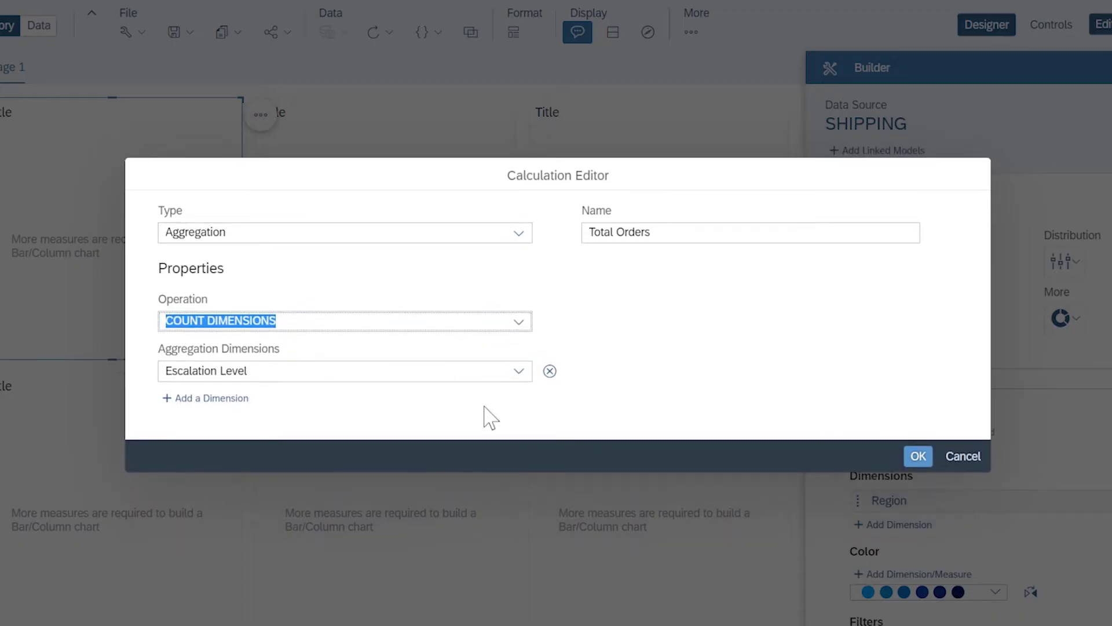
pyautogui.click(523, 376)
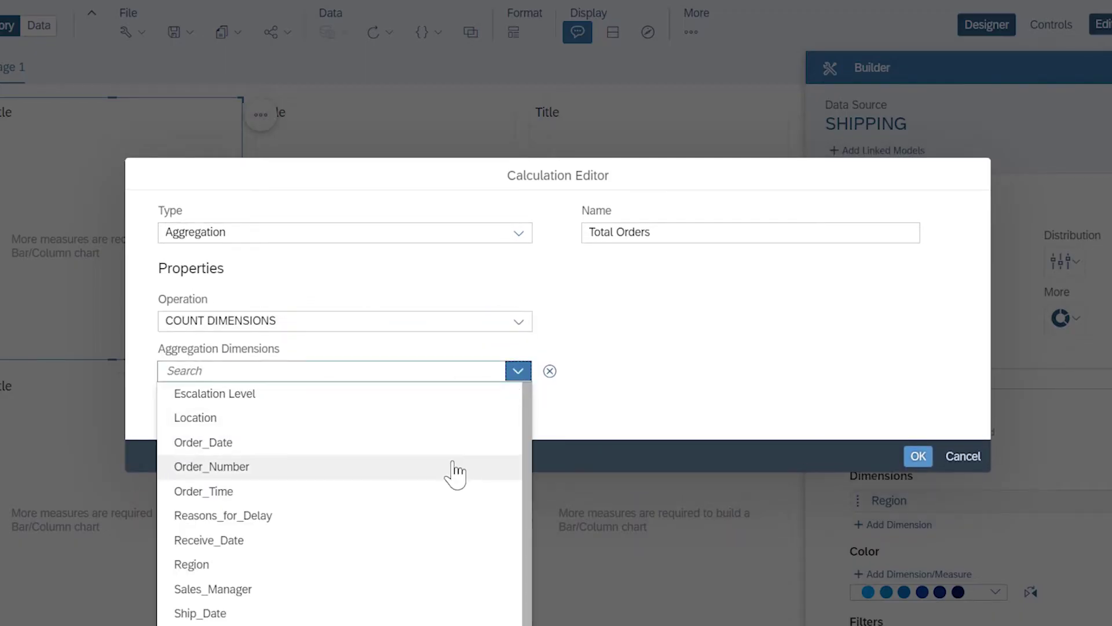
pyautogui.click(454, 396)
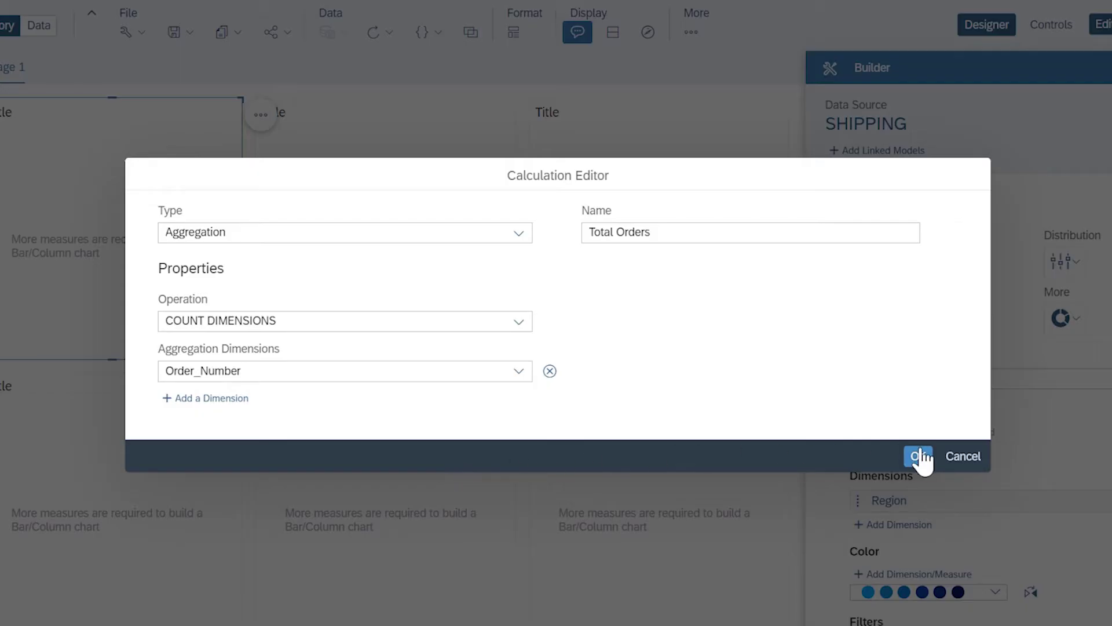
pyautogui.click(919, 456)
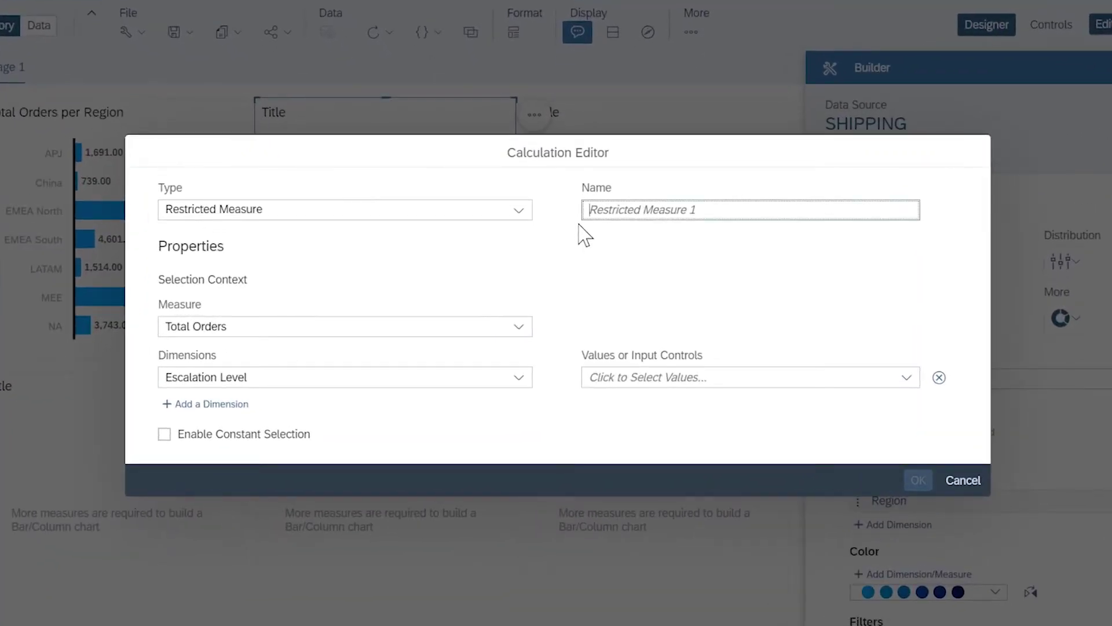
# Create Late Deliveries as Total Orders restricted by Reasons_for_Delay, excluding Delivered on Time
pyautogui.write('Late Deliveries')
pyautogui.click(518, 379)
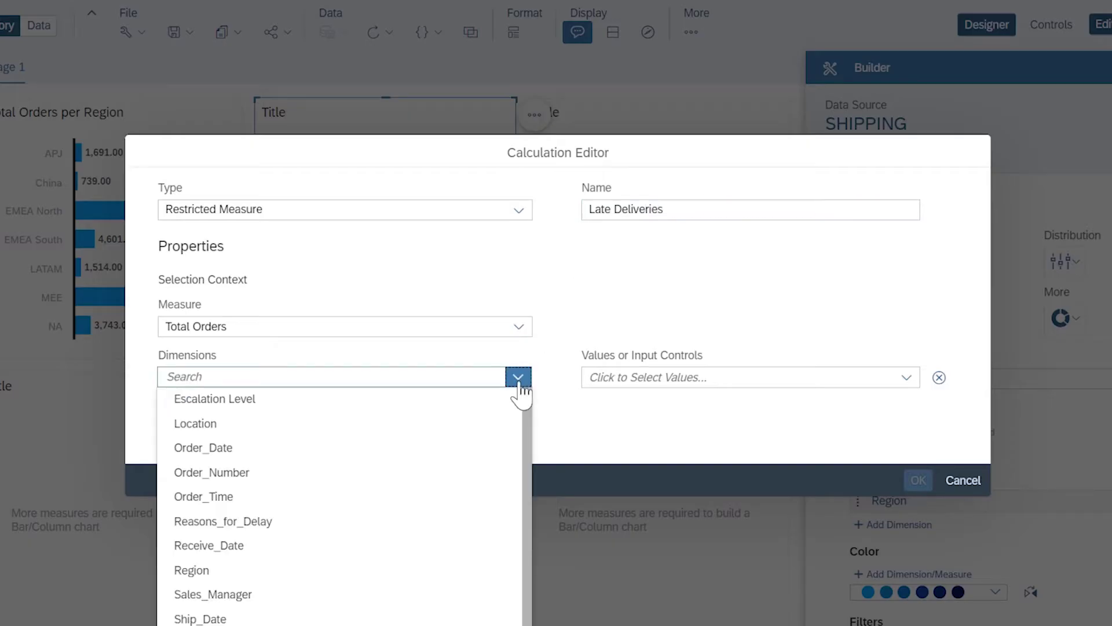
pyautogui.click(325, 523)
pyautogui.click(905, 381)
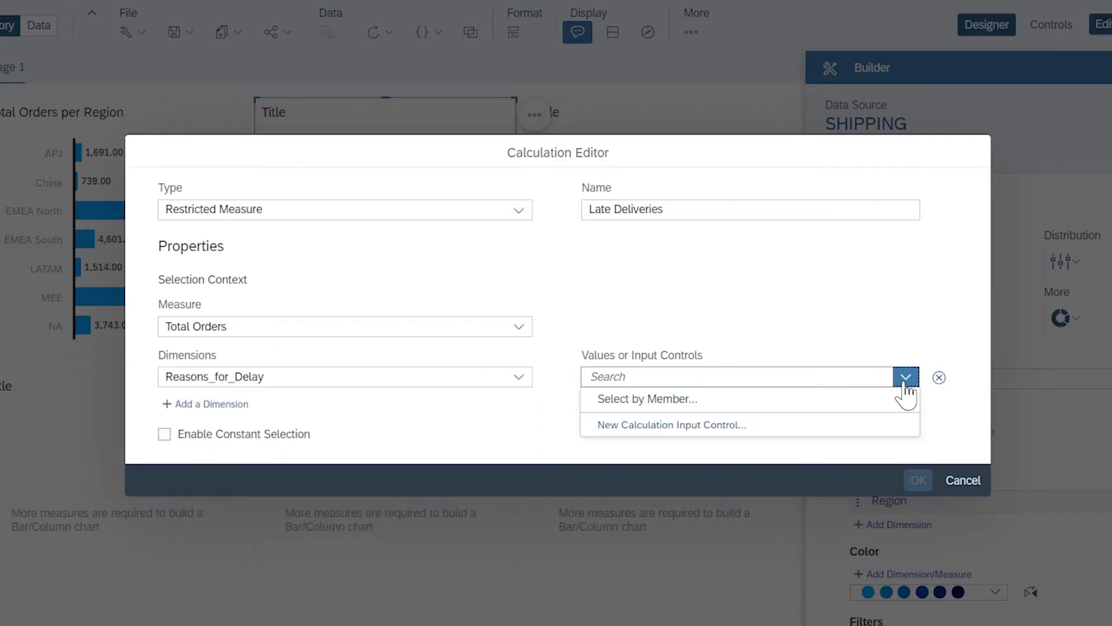
pyautogui.click(814, 400)
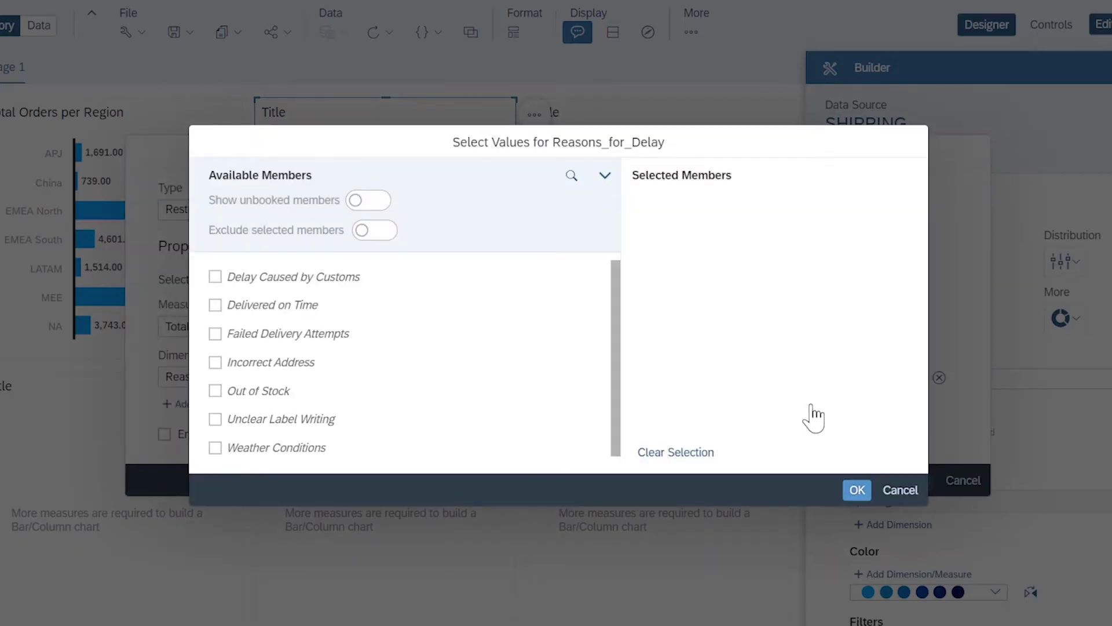
pyautogui.click(388, 238)
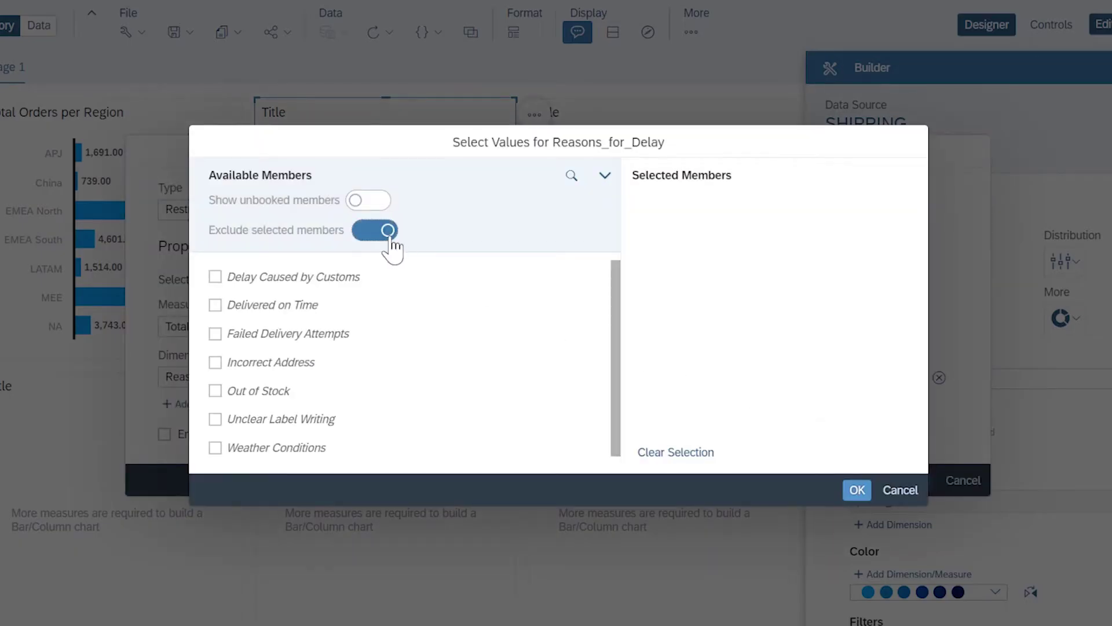
pyautogui.click(216, 305)
pyautogui.click(854, 490)
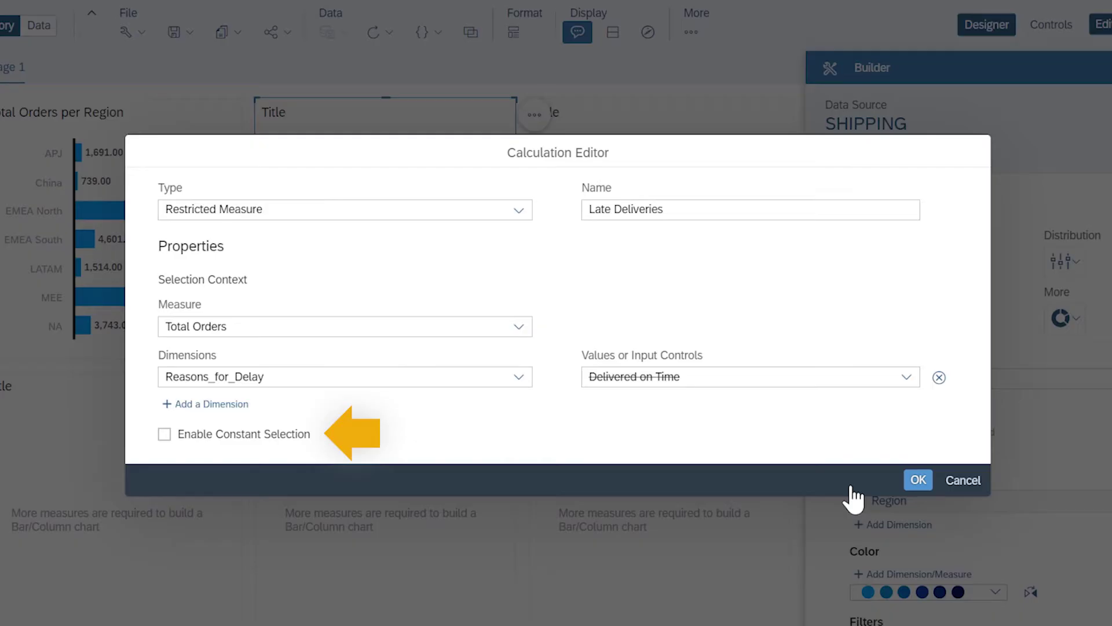
pyautogui.click(903, 482)
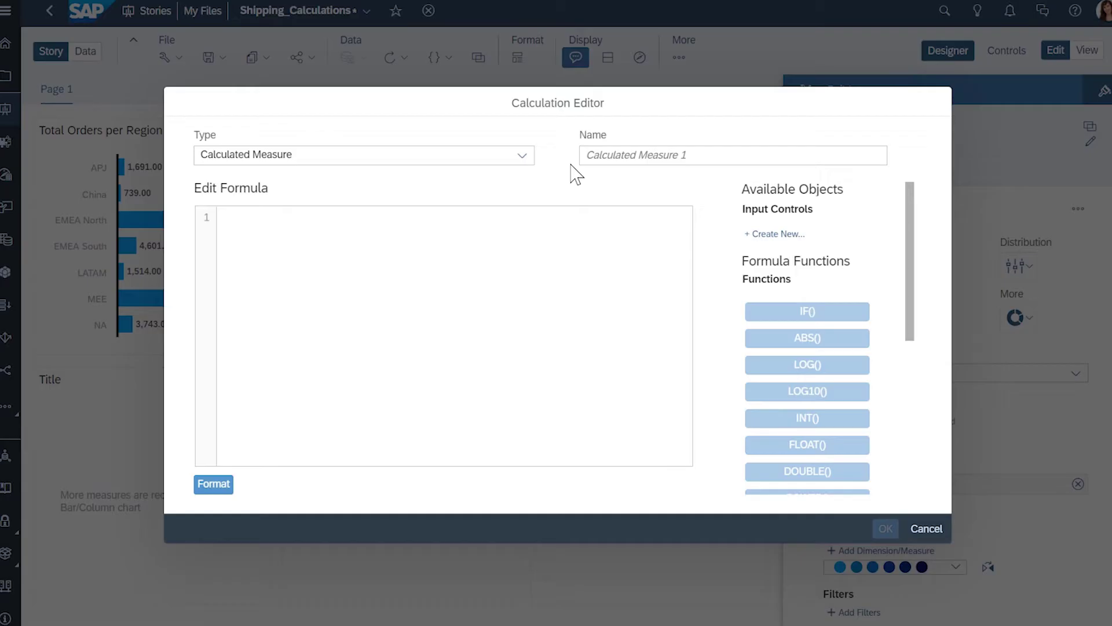
# Name the measure % Late Deliveries and begin its formula with [#Late Deliveries] /
pyautogui.write('% Late')
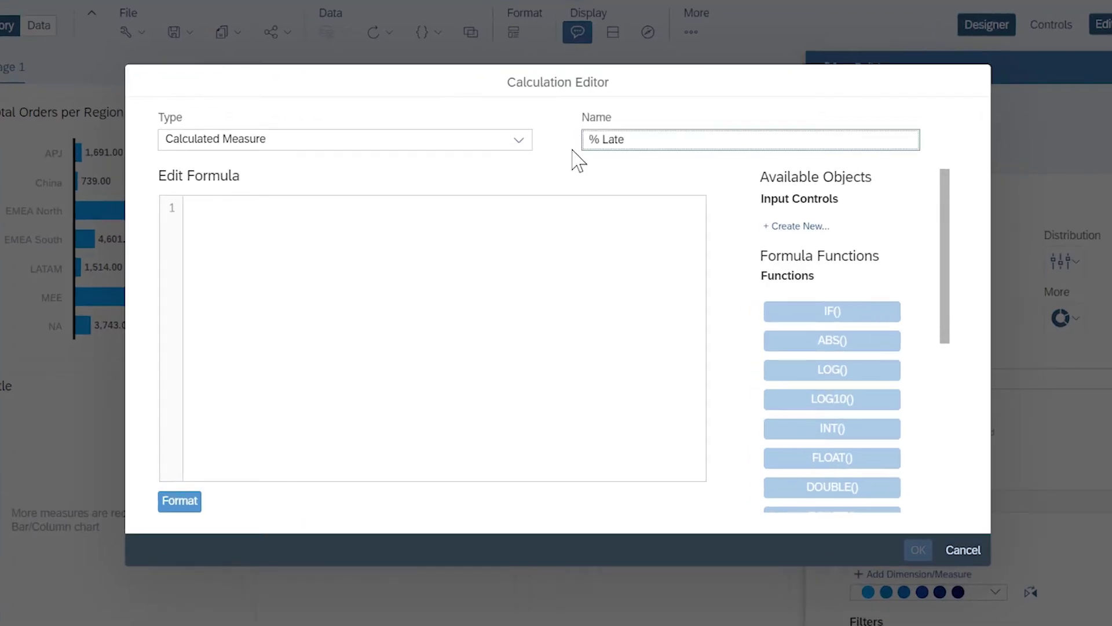
pyautogui.write(' Deliveries')
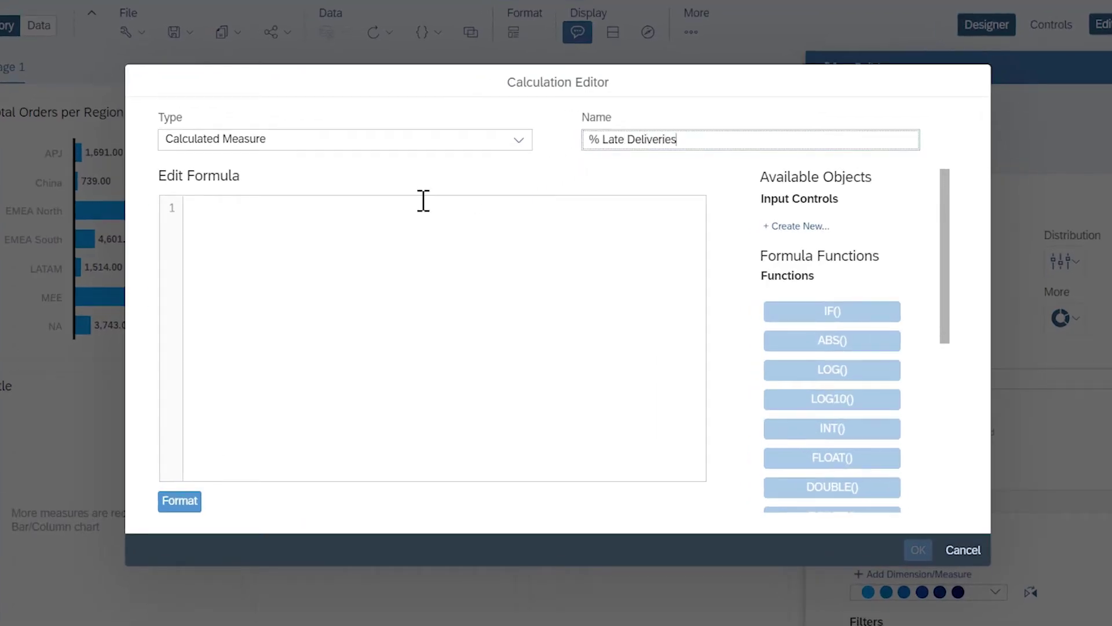
pyautogui.click(276, 226)
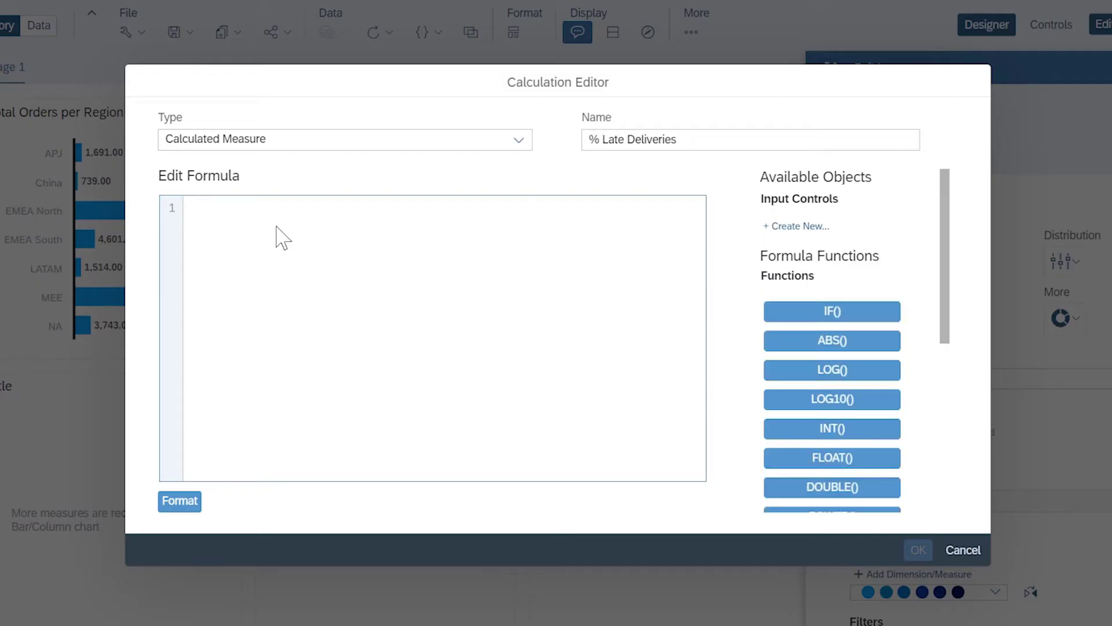
pyautogui.hotkey('ctrl', 'space')
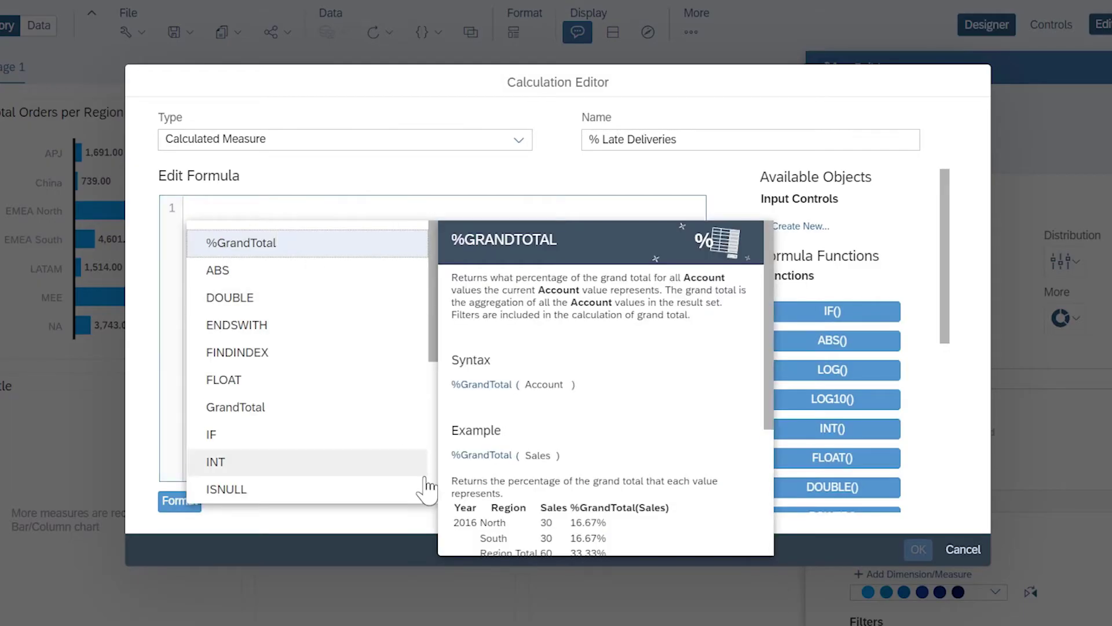
pyautogui.scroll(-5, 428, 481)
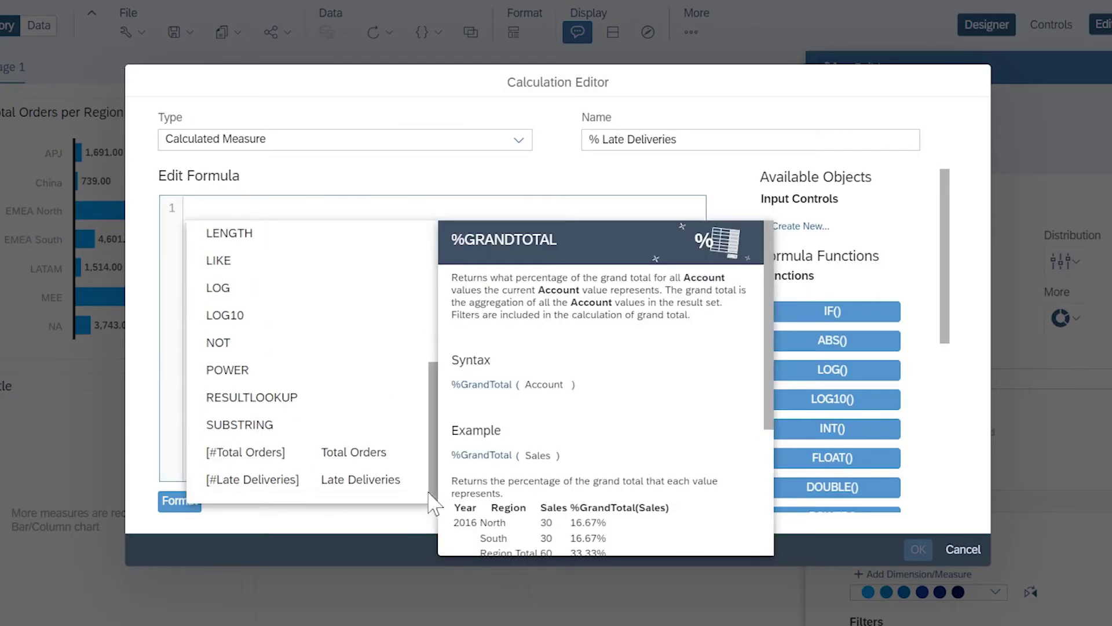
pyautogui.click(387, 479)
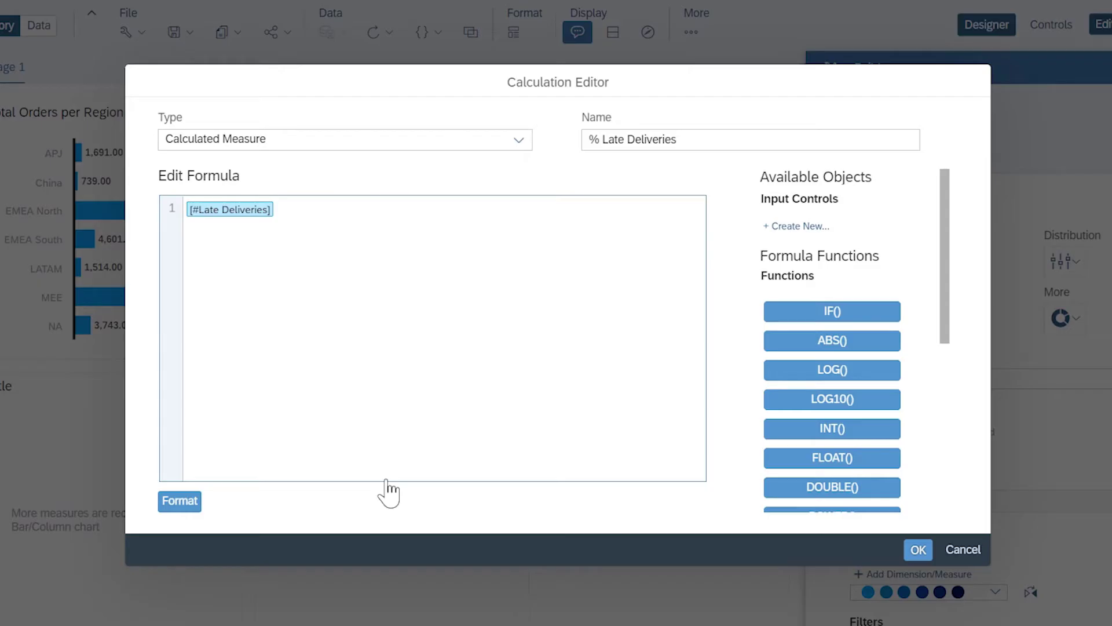
pyautogui.click(783, 280)
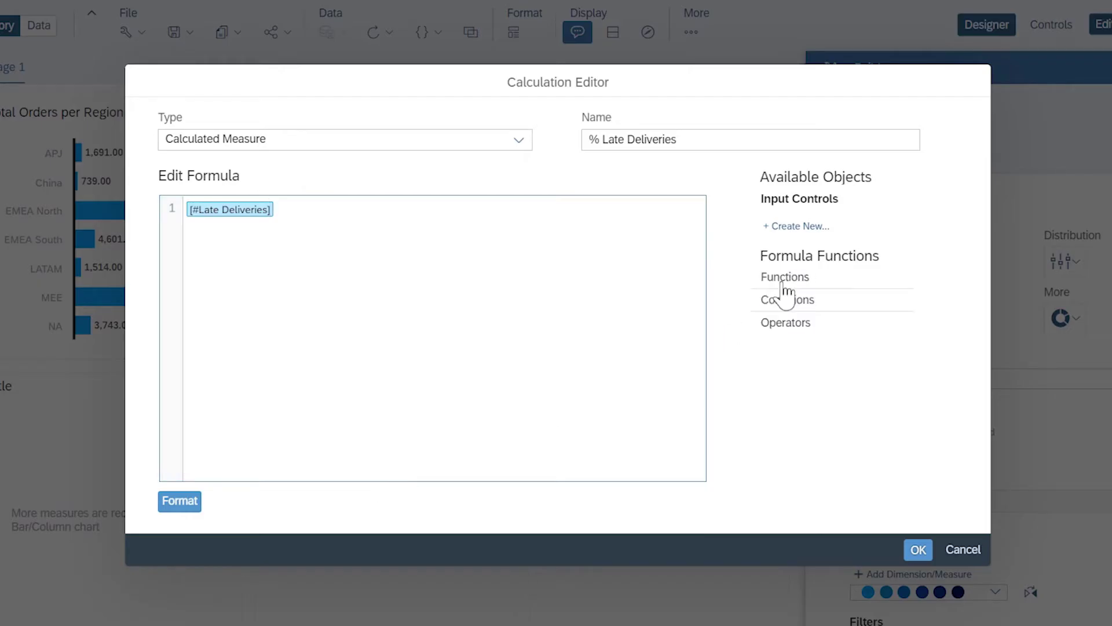
pyautogui.click(786, 307)
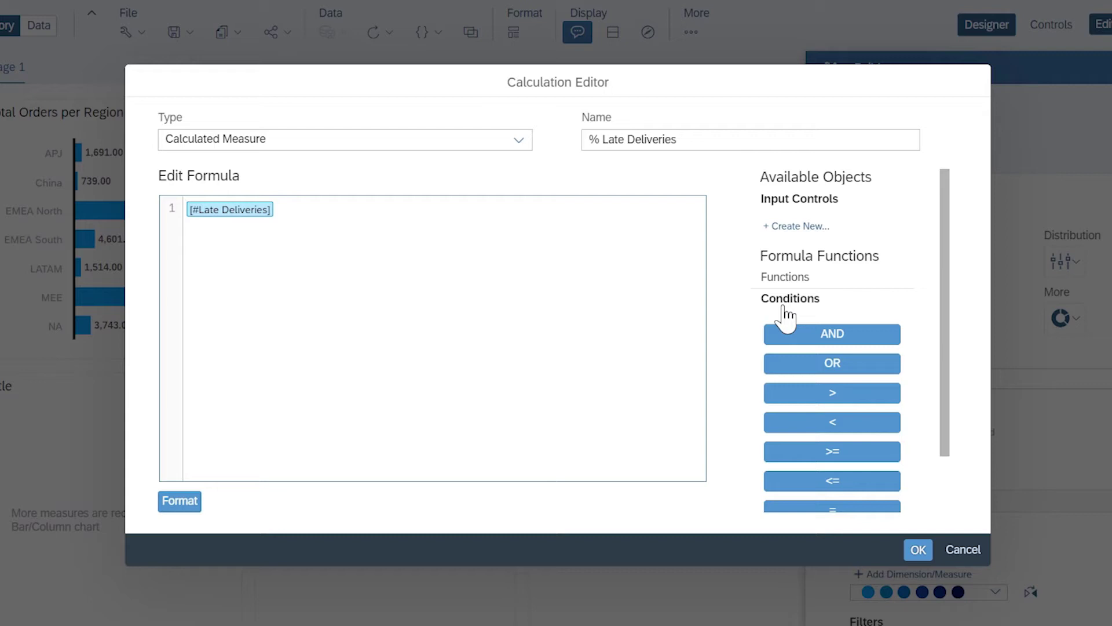
pyautogui.click(786, 307)
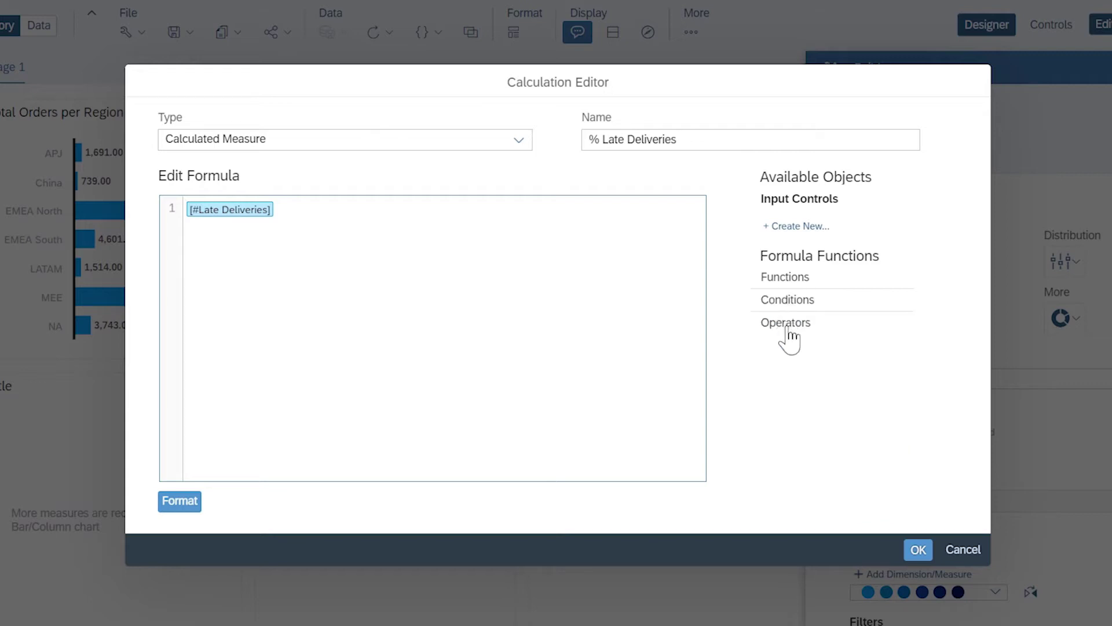
pyautogui.click(788, 331)
pyautogui.click(808, 456)
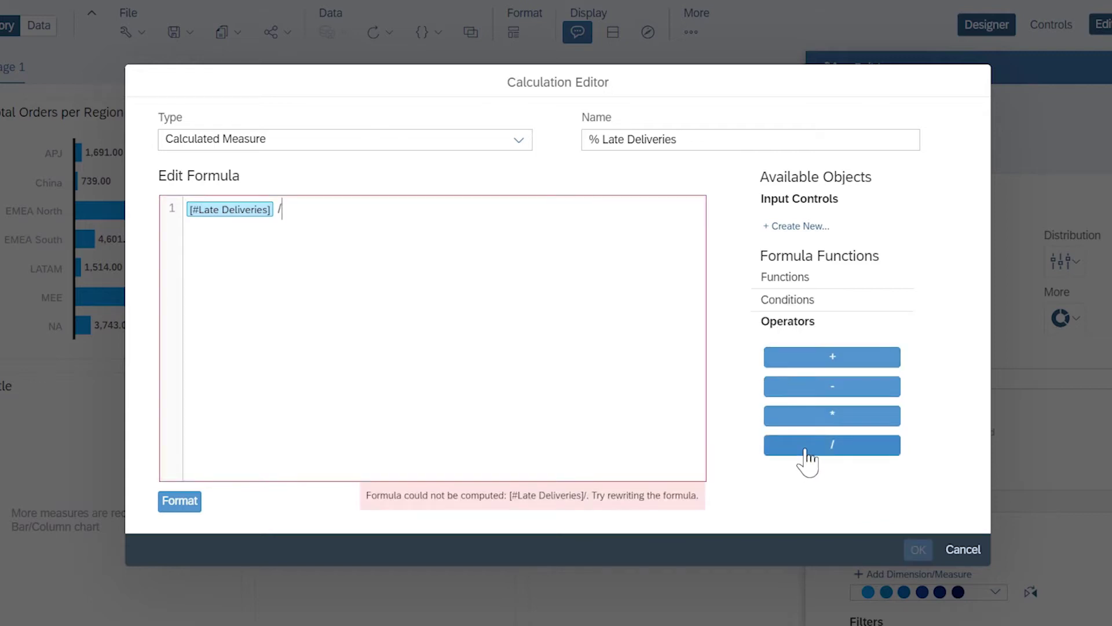
# Complete the formula with [#Total Orders] as divisor, validate it and confirm
pyautogui.click(300, 211)
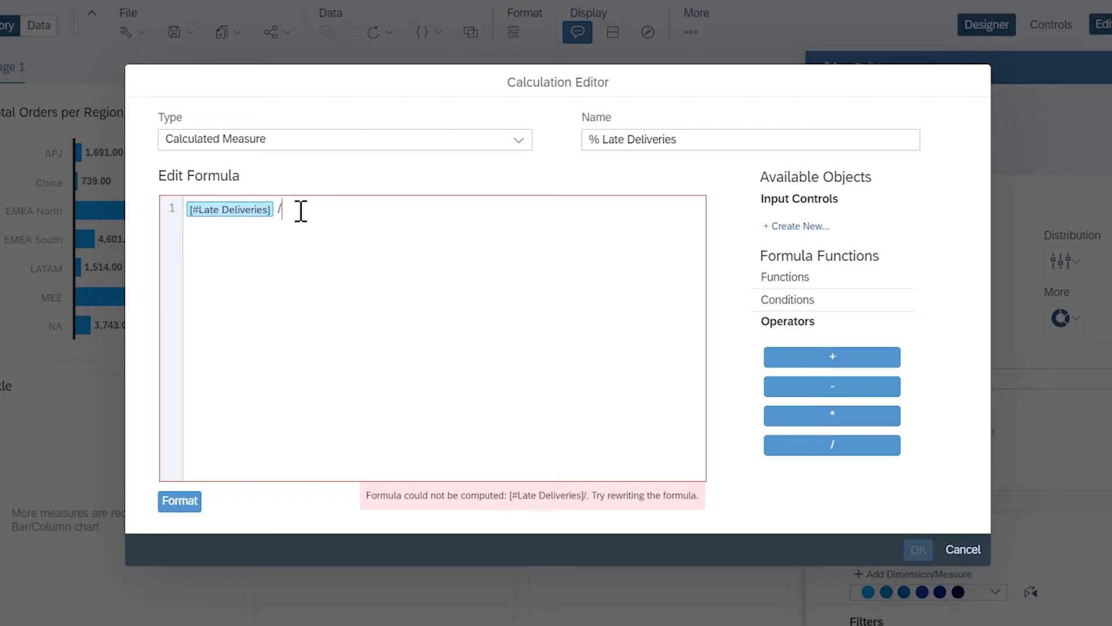
pyautogui.hotkey('ctrl', 'space')
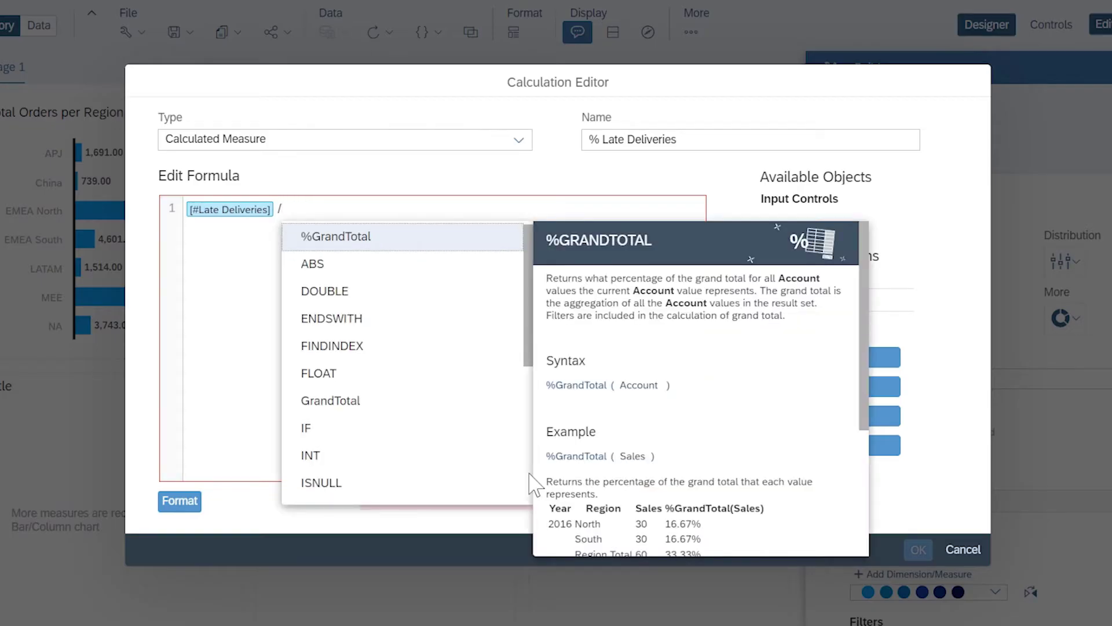
pyautogui.scroll(-4, 377, 348)
pyautogui.click(462, 487)
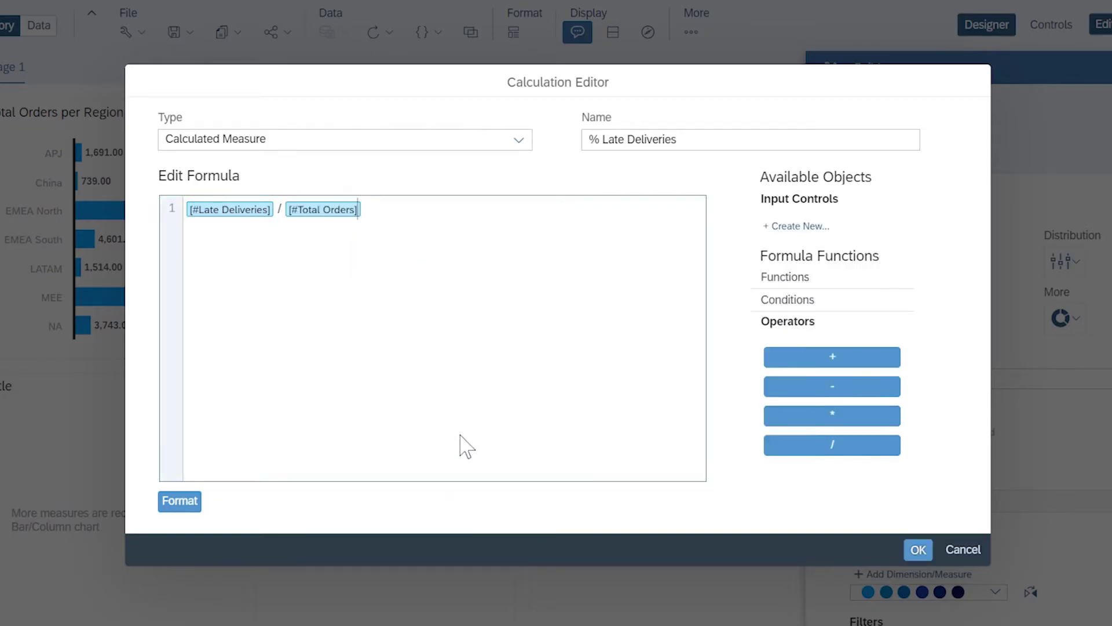
pyautogui.click(195, 504)
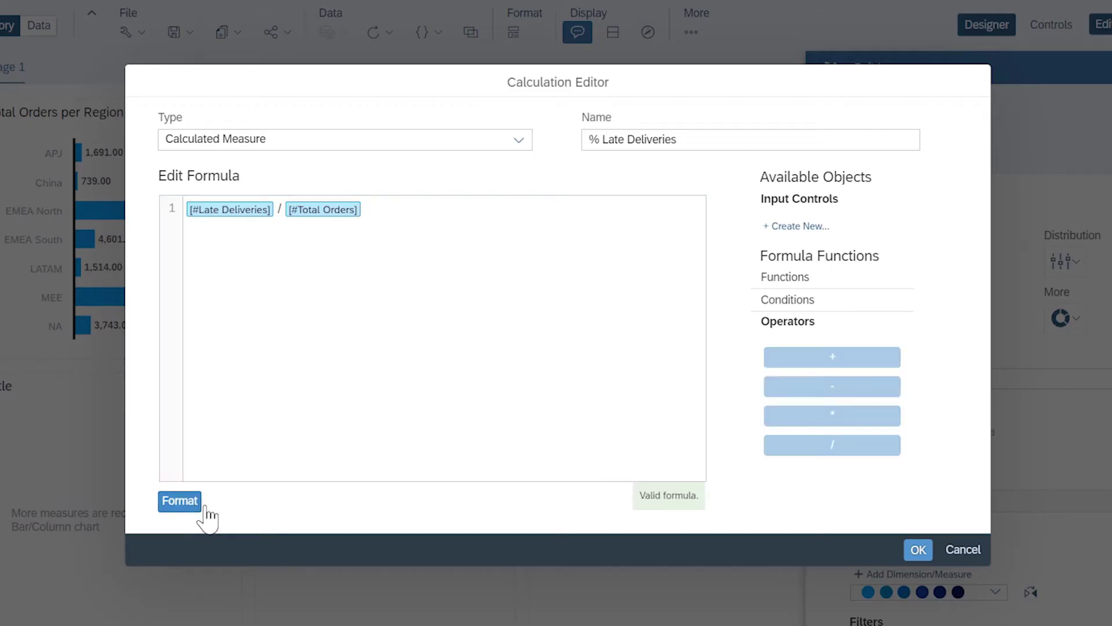
pyautogui.click(916, 551)
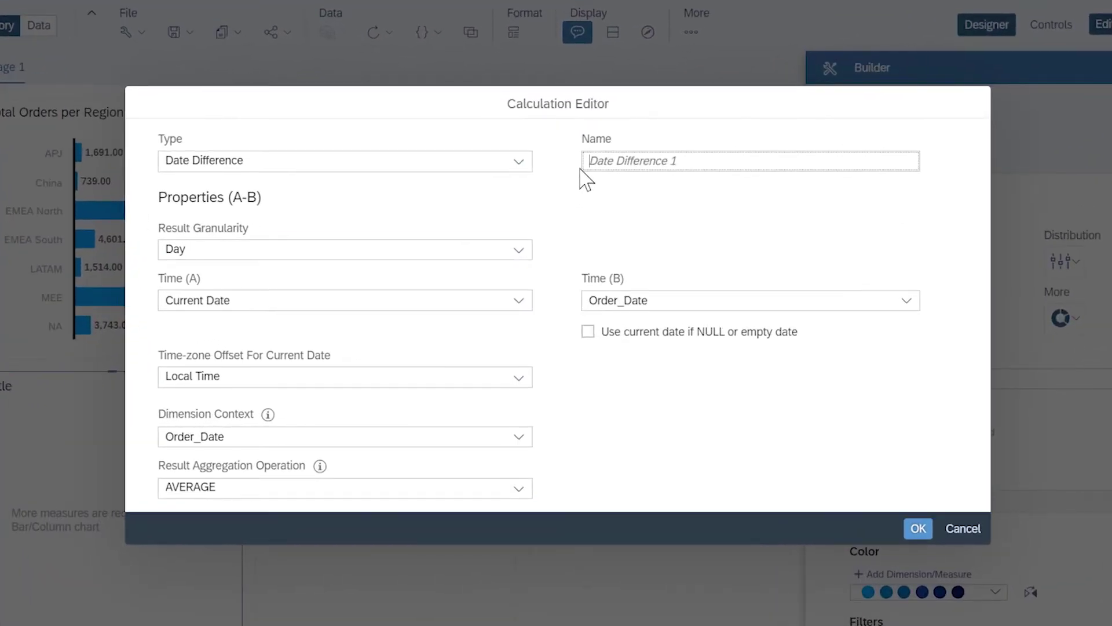
# Create Average Delivery Time as the date difference from Order_Date to Receive_Date
pyautogui.write('Average Delivery Time')
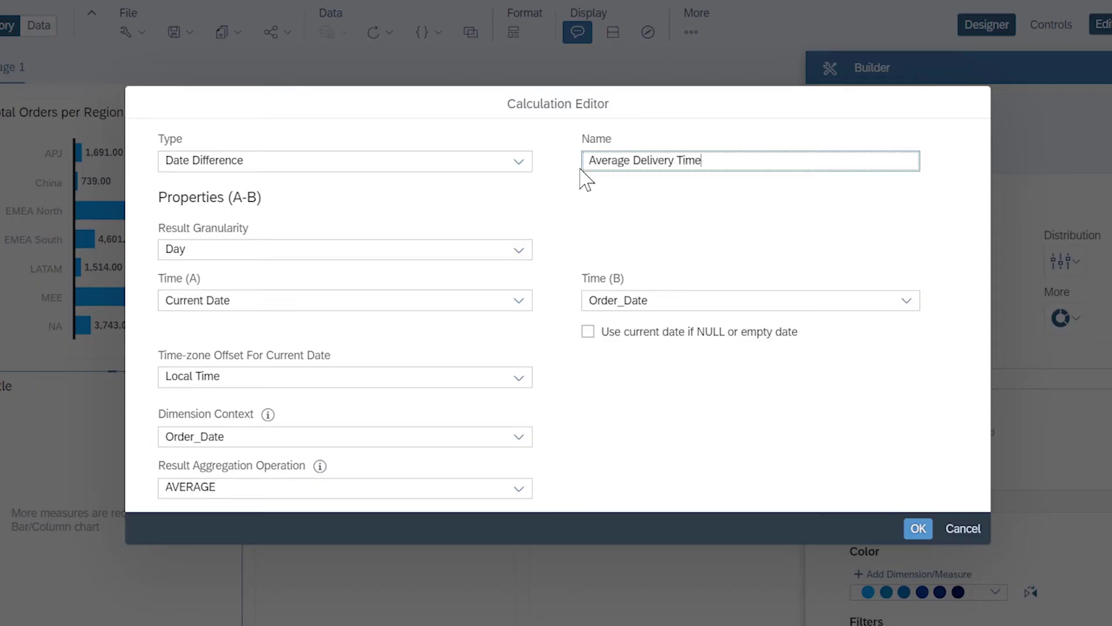
pyautogui.click(517, 300)
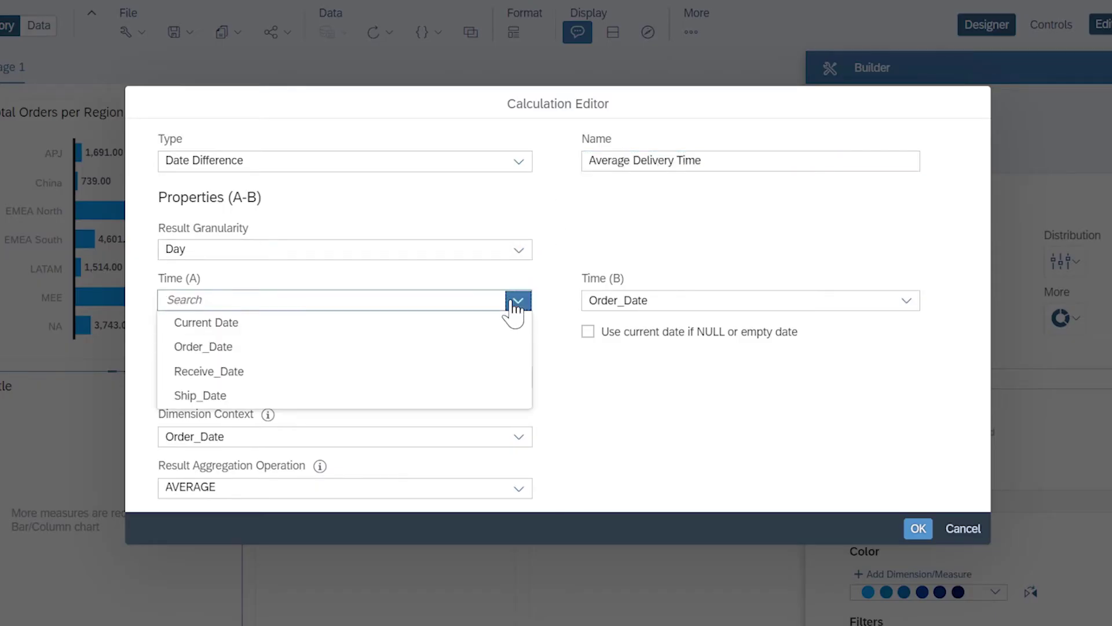
pyautogui.click(486, 372)
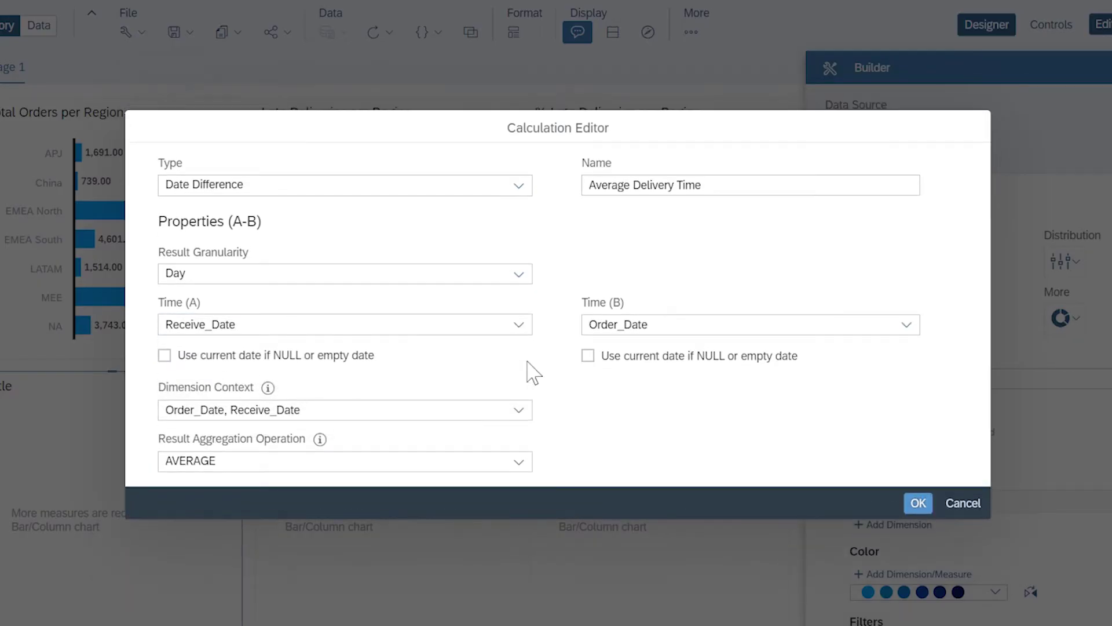
pyautogui.click(918, 503)
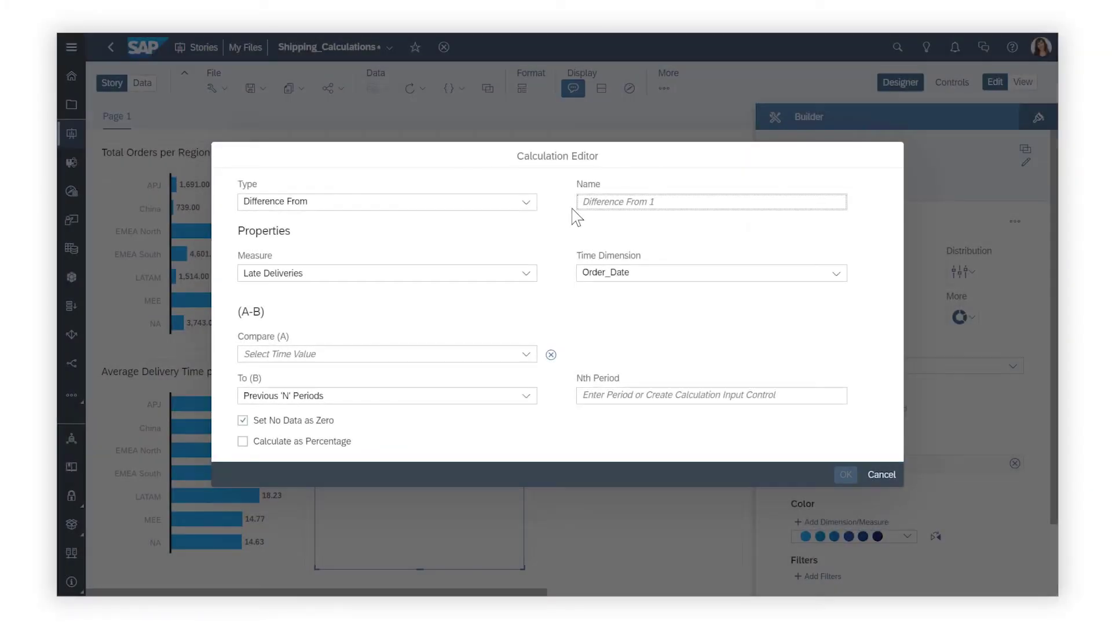
# Name the Difference From measure YoY Average Delivery Time (2020), based on Average Delivery Time
pyautogui.click(573, 207)
pyautogui.write('YoY')
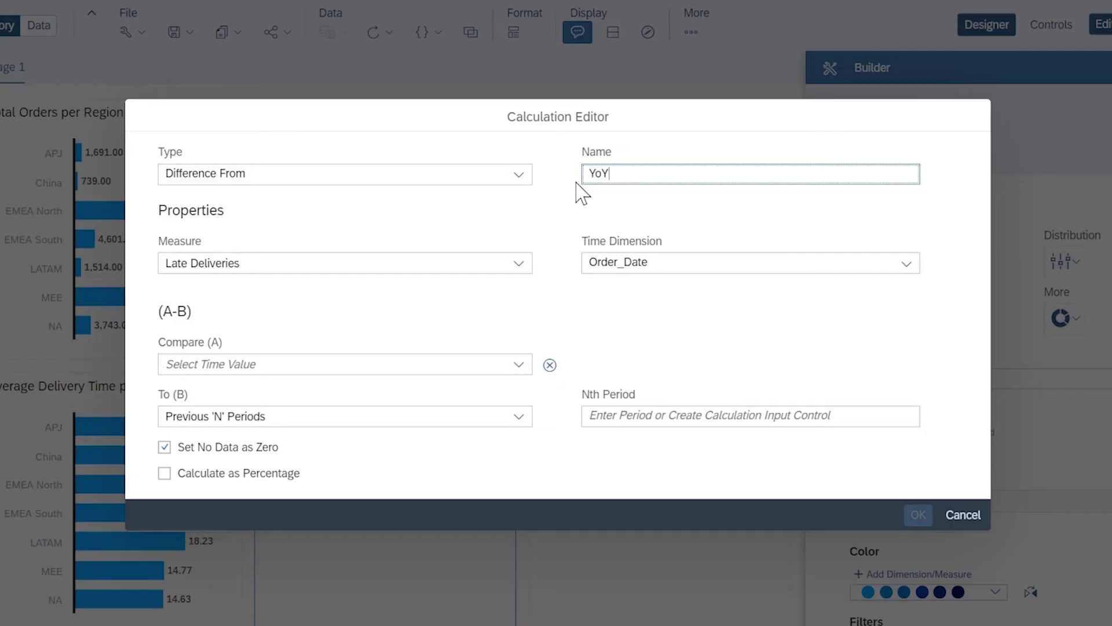
pyautogui.write(' Average Delivery Time (2020)')
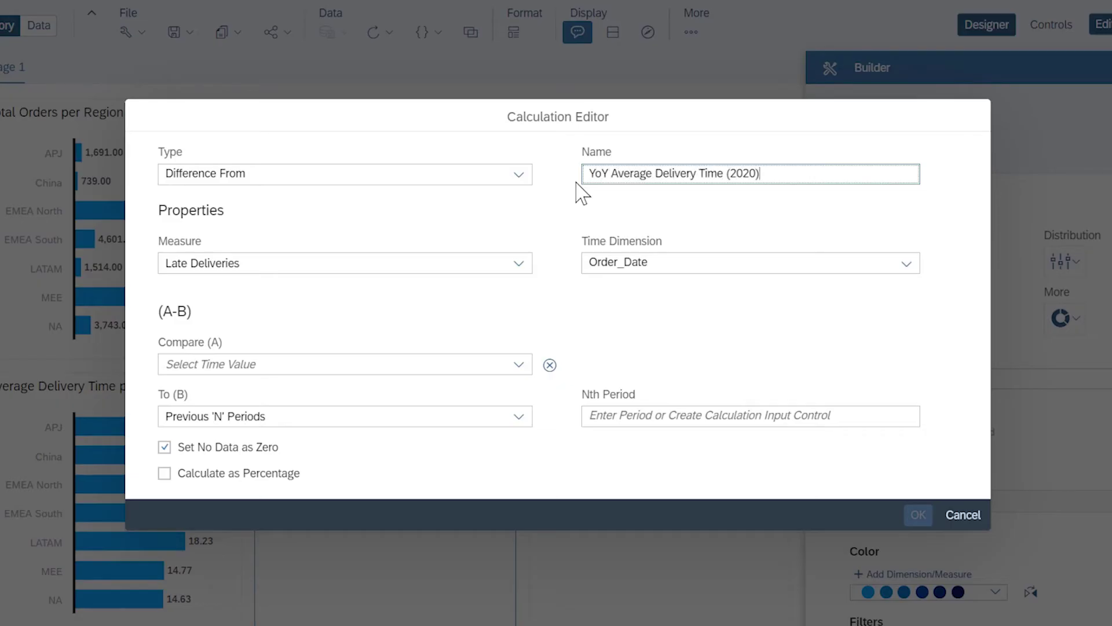
pyautogui.click(518, 264)
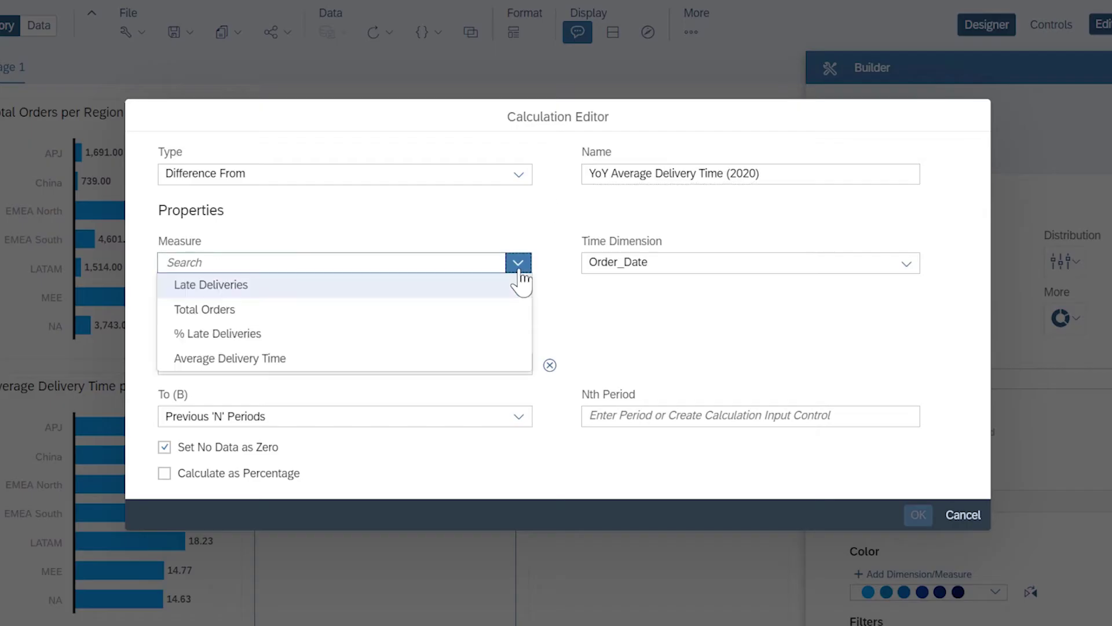
pyautogui.click(503, 359)
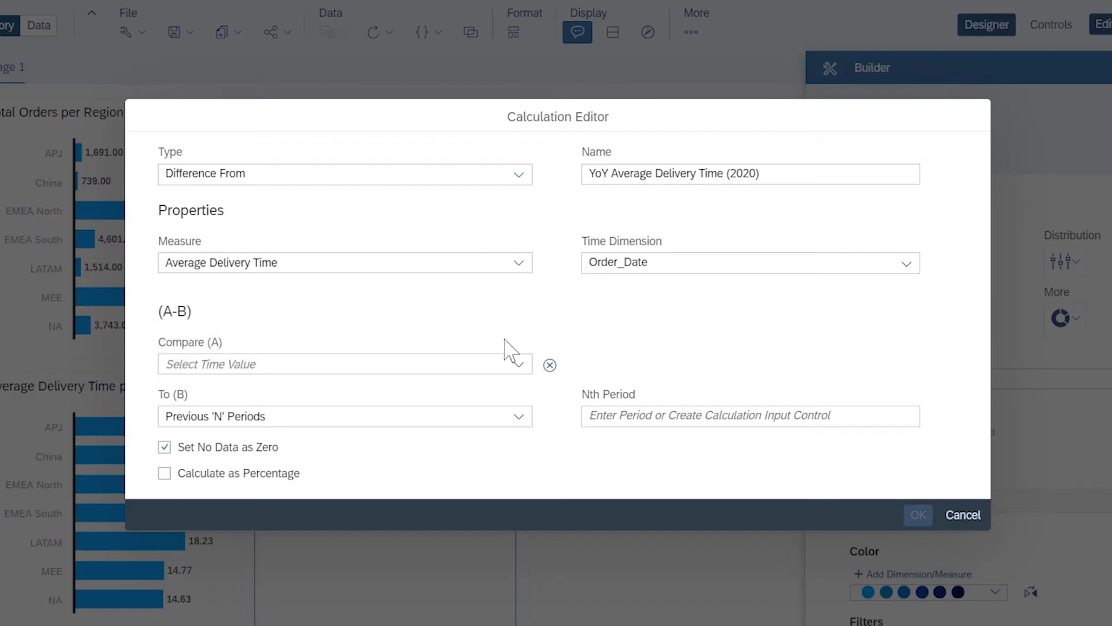
# Compare the 2020 Order_Date member against the Previous Year and confirm
pyautogui.click(518, 363)
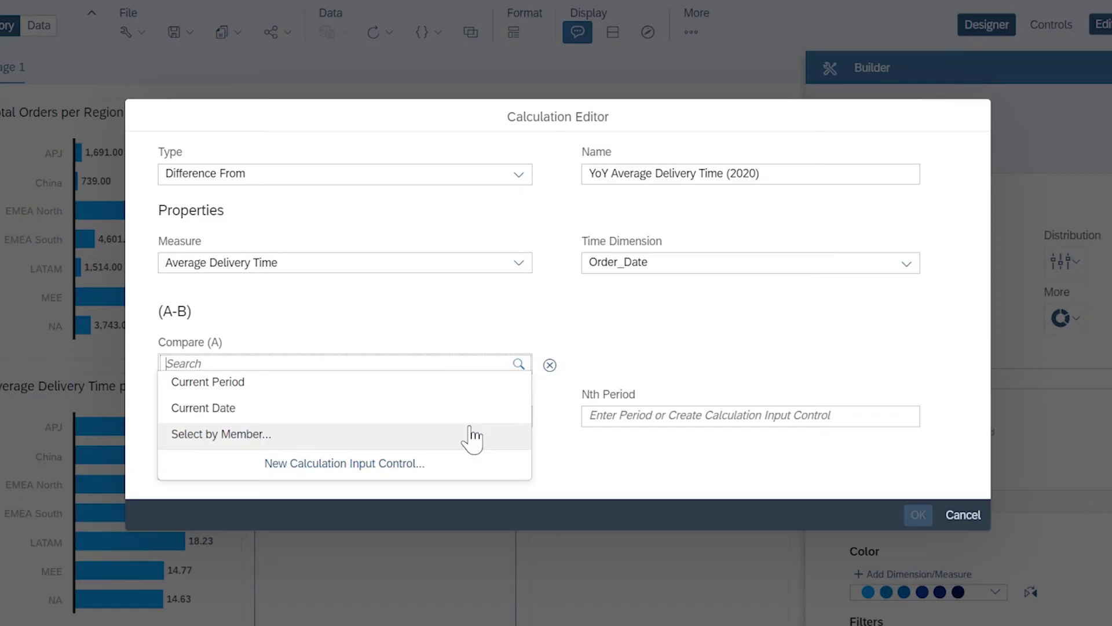
pyautogui.click(472, 435)
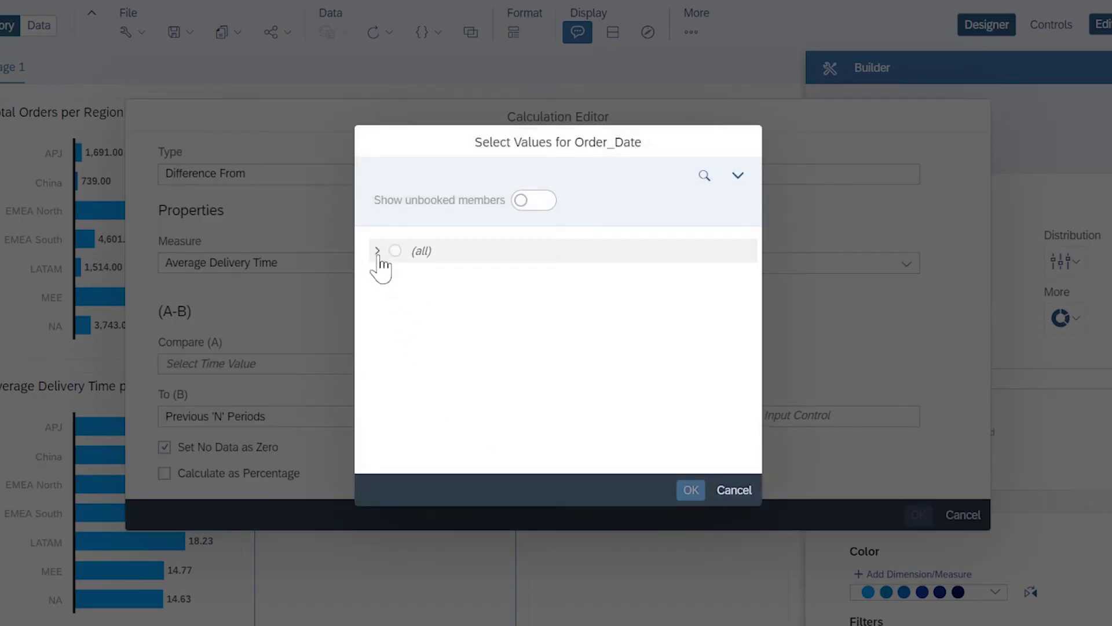
pyautogui.click(377, 251)
pyautogui.click(409, 337)
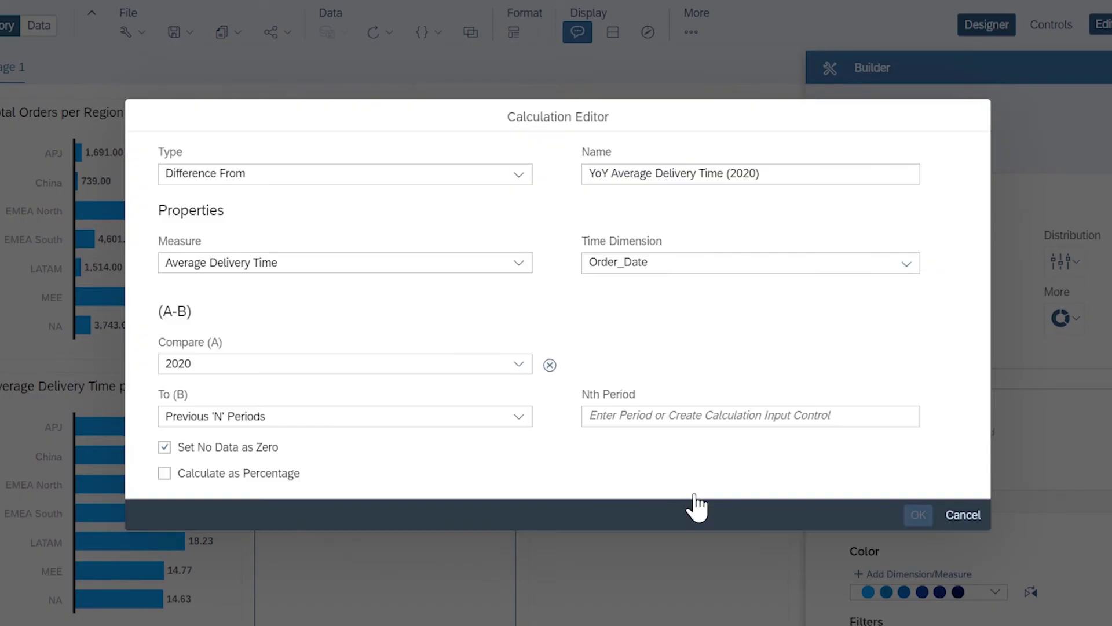
pyautogui.click(688, 490)
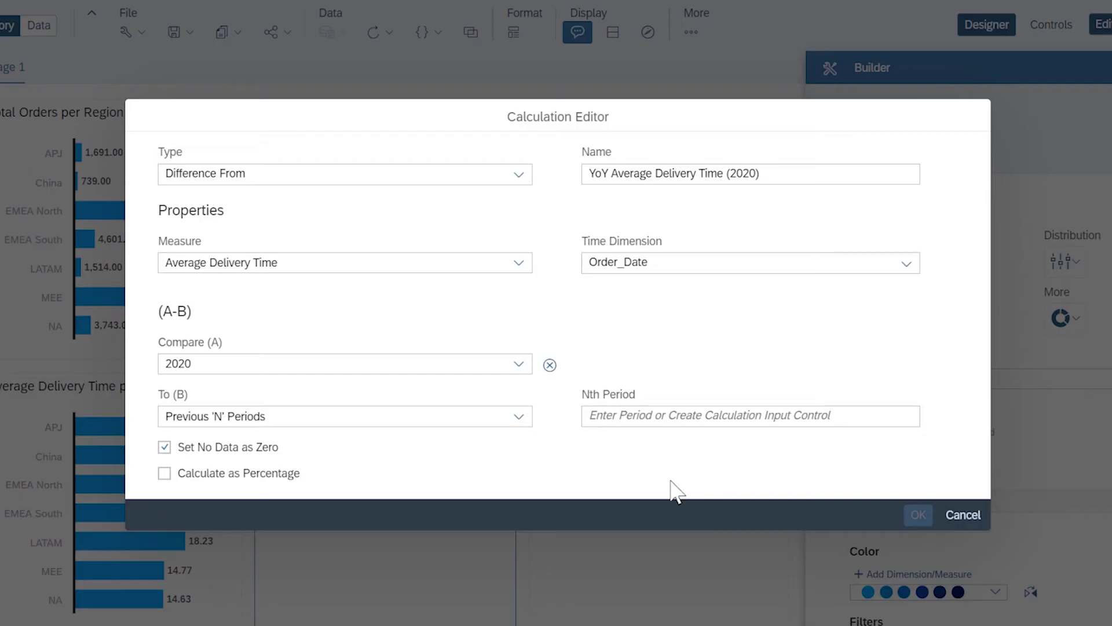
pyautogui.click(520, 420)
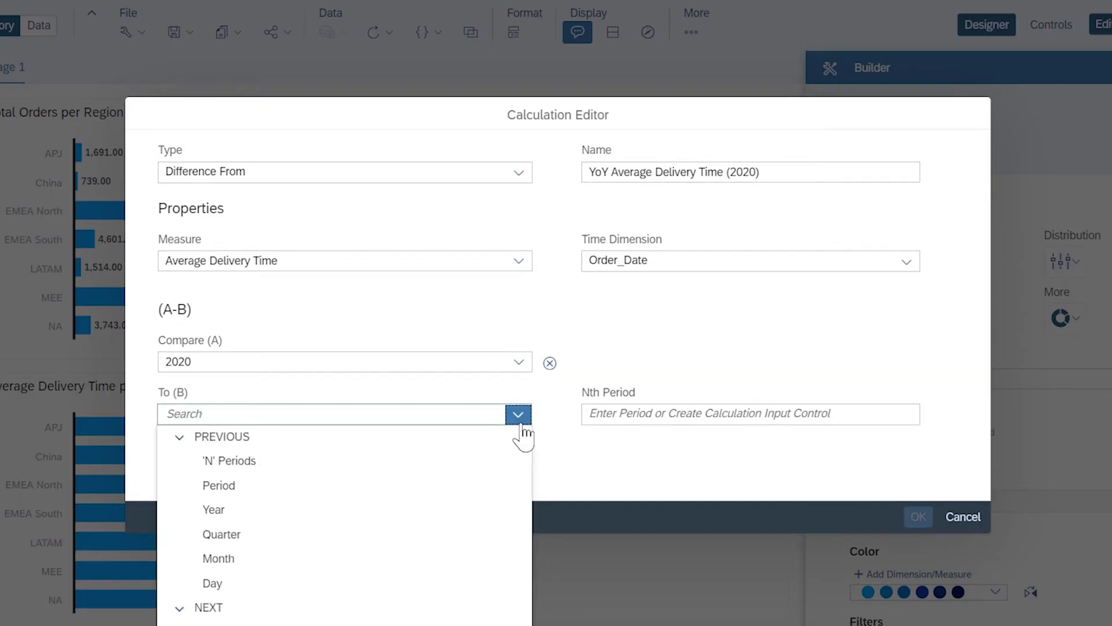
pyautogui.click(464, 511)
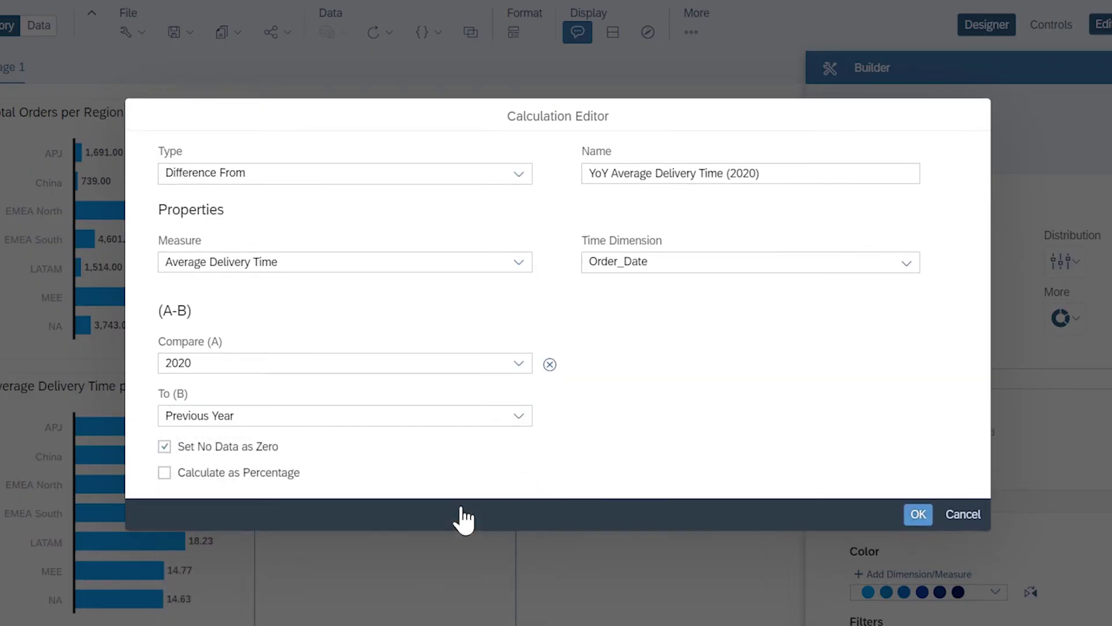
pyautogui.click(918, 515)
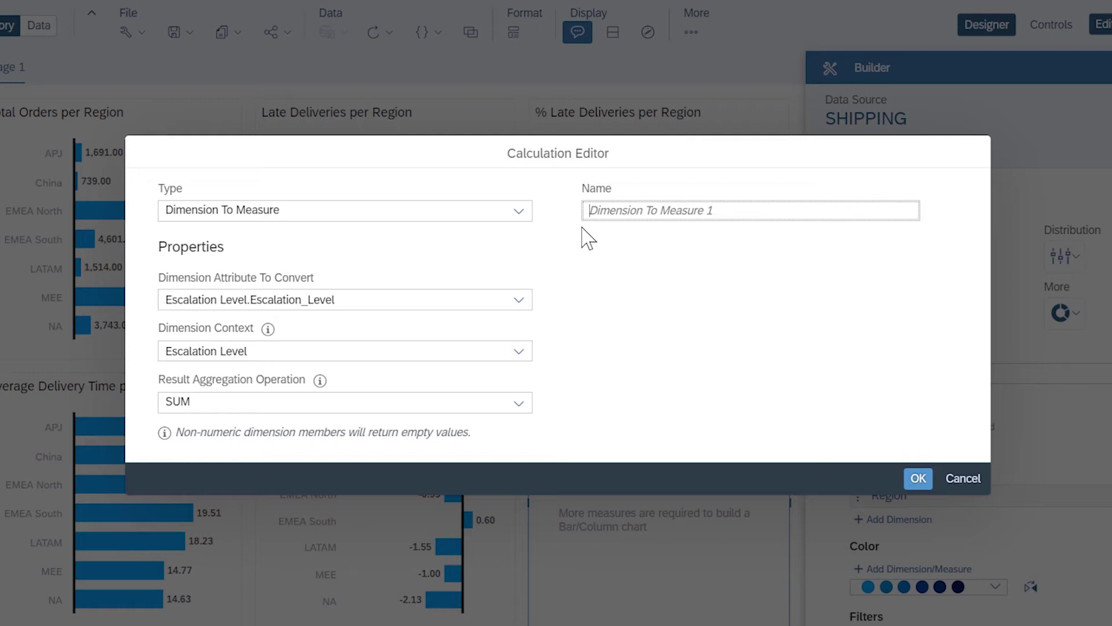
# Create Average Escalation Level with Order_Number as dimension context and AVERAGE aggregation
pyautogui.write('Average')
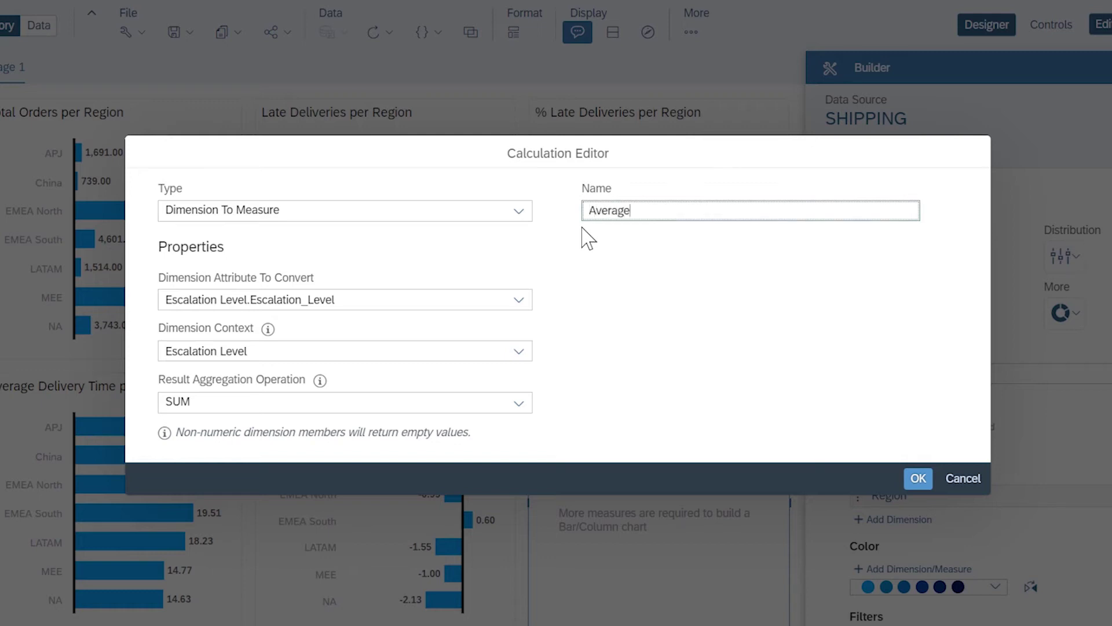
pyautogui.write(' Escalation Level')
pyautogui.click(519, 352)
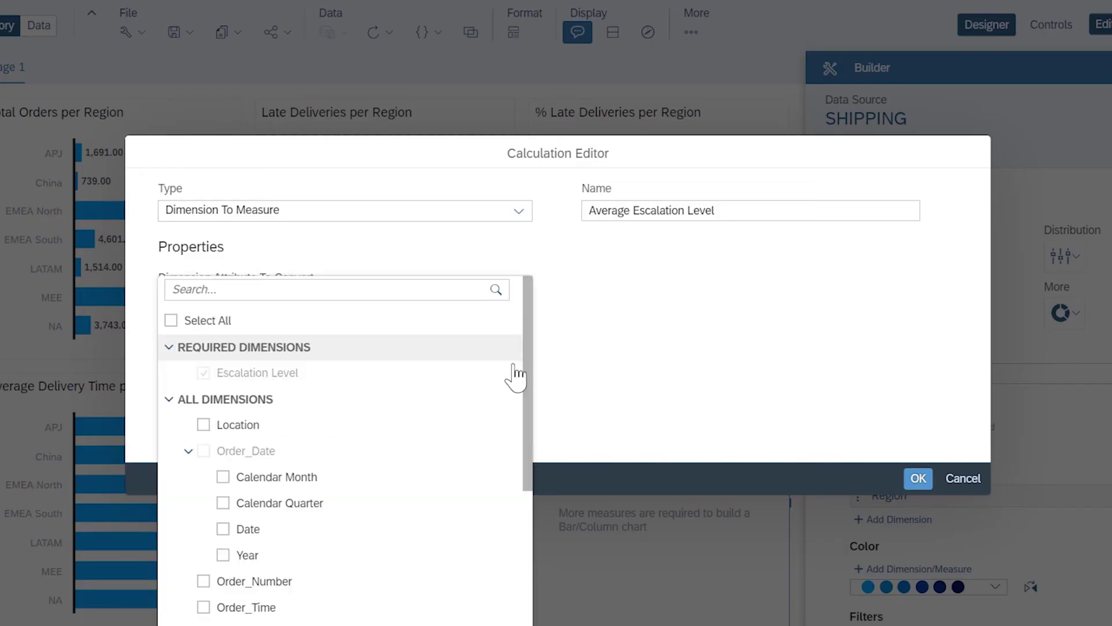
pyautogui.click(204, 583)
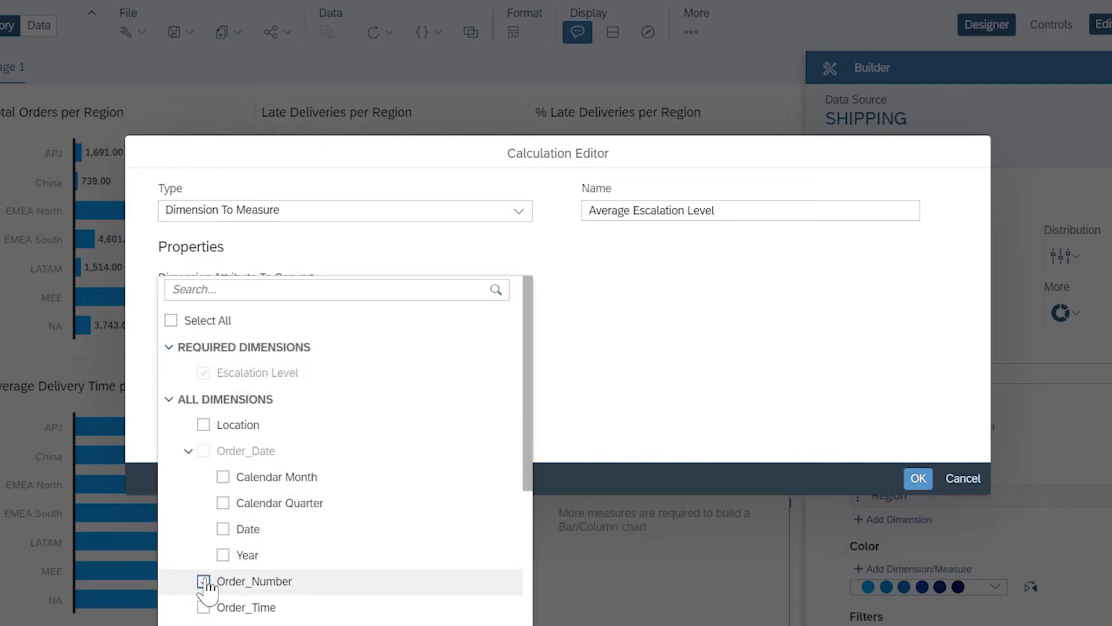
pyautogui.click(151, 456)
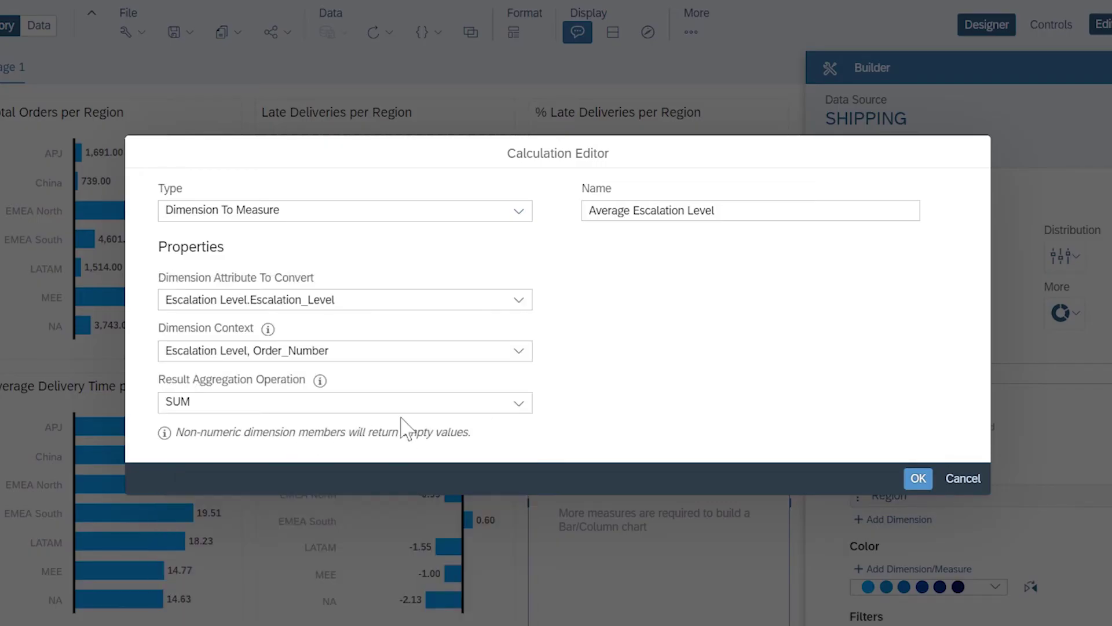
pyautogui.click(518, 404)
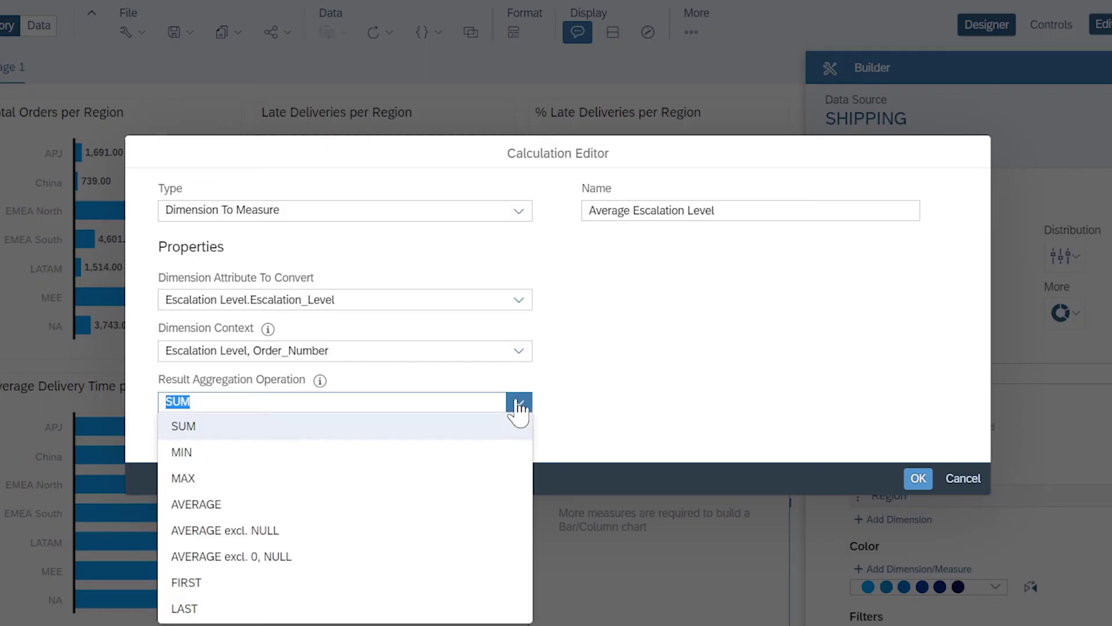
pyautogui.click(417, 502)
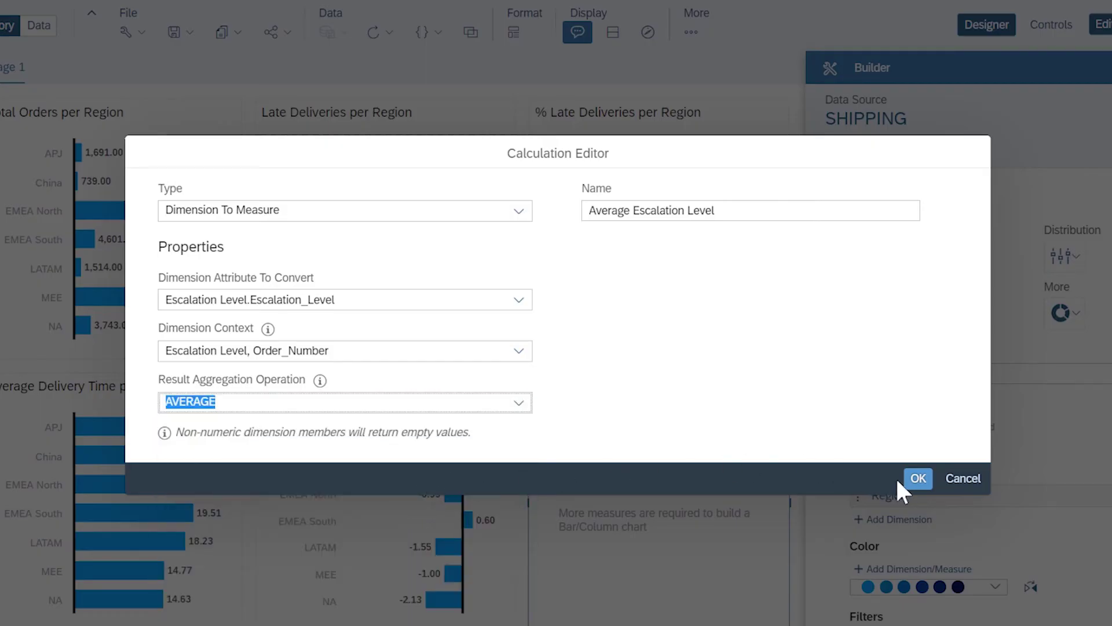
pyautogui.click(918, 478)
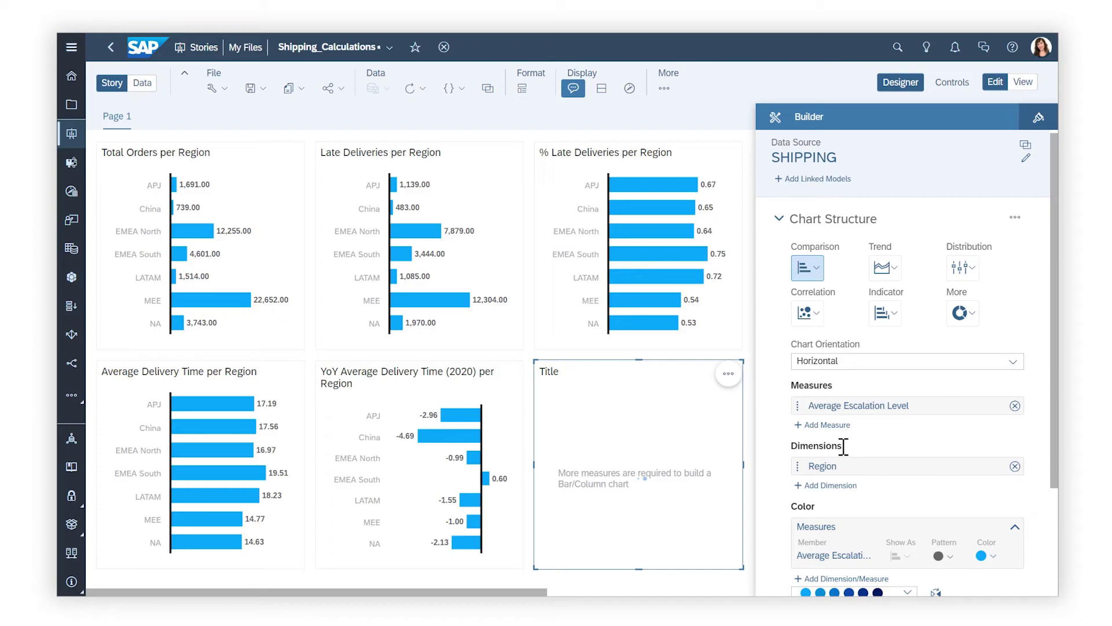
# Format the % Late Deliveries measure with a Percentage scale instead of the underlying measure's unit
pyautogui.click(728, 337)
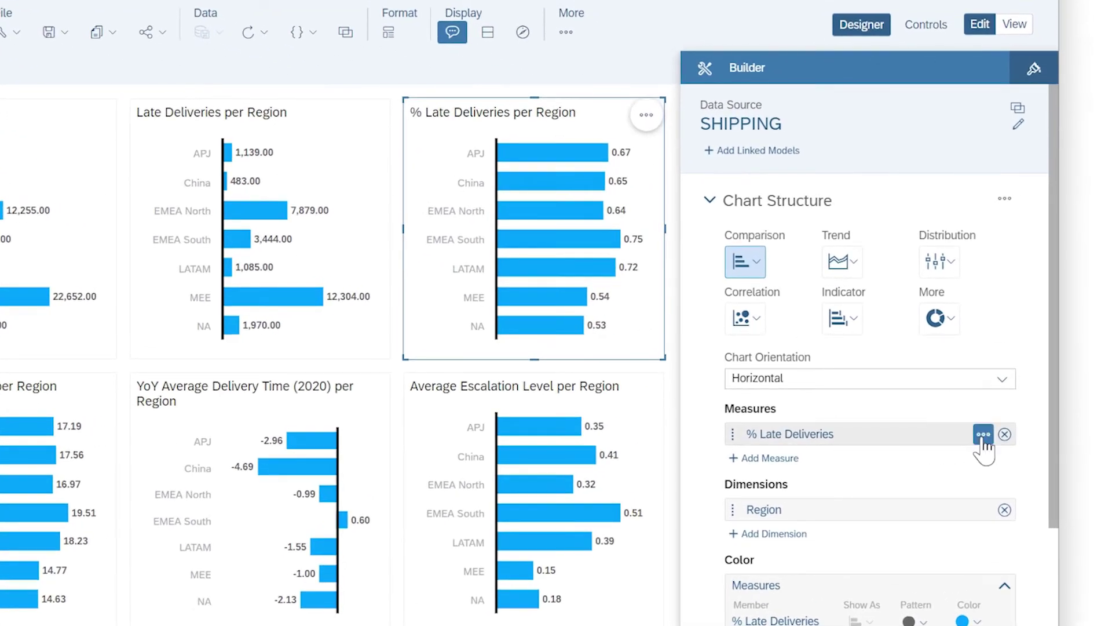
pyautogui.click(983, 435)
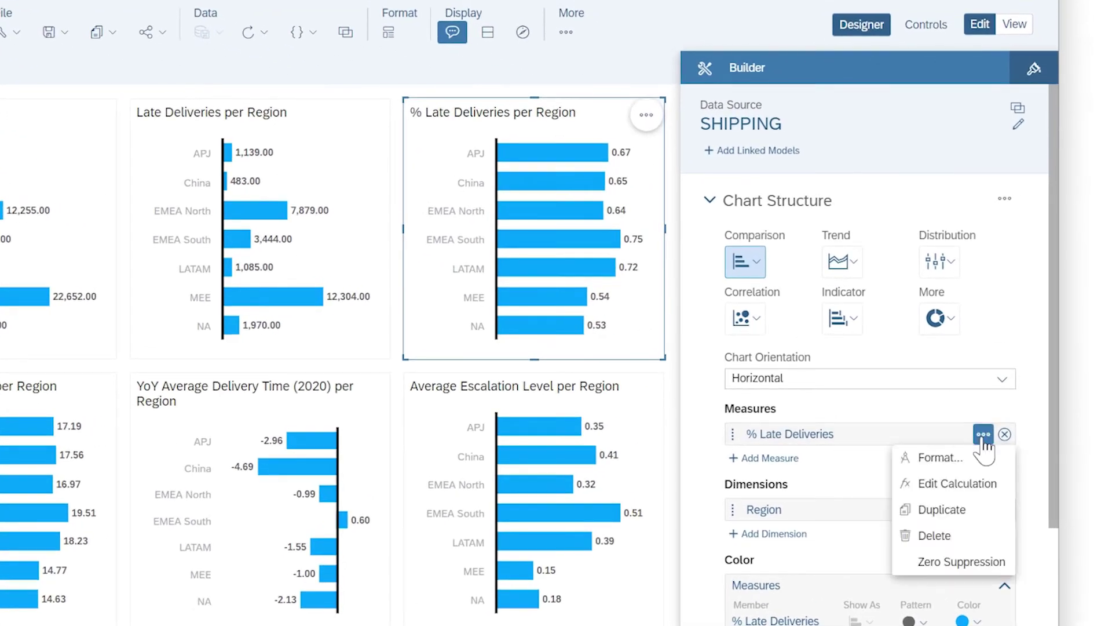
pyautogui.click(940, 457)
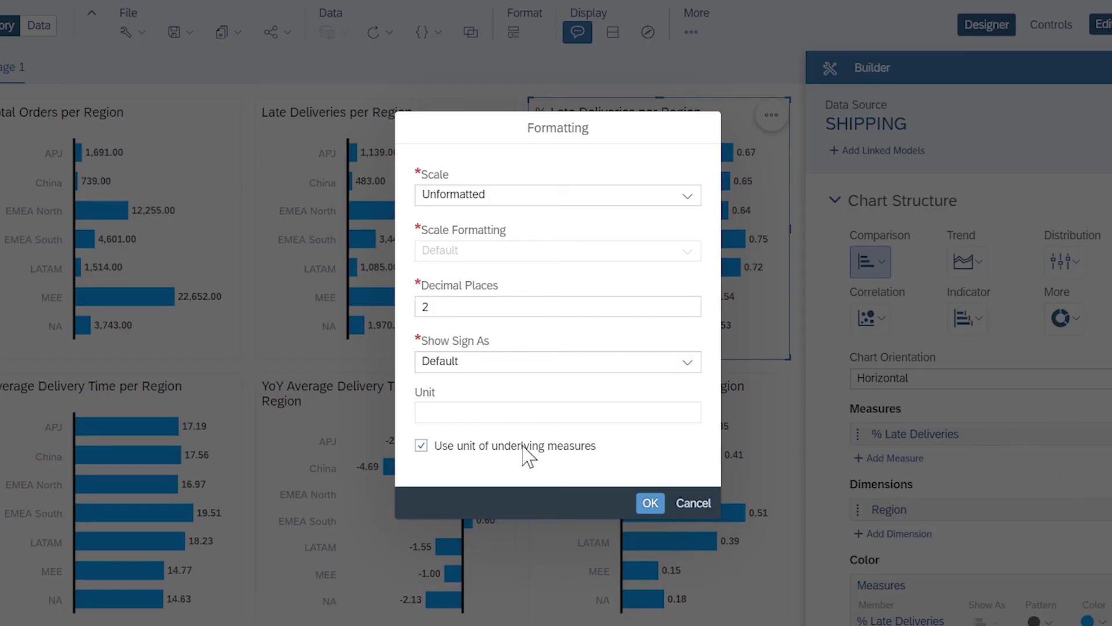
pyautogui.click(422, 446)
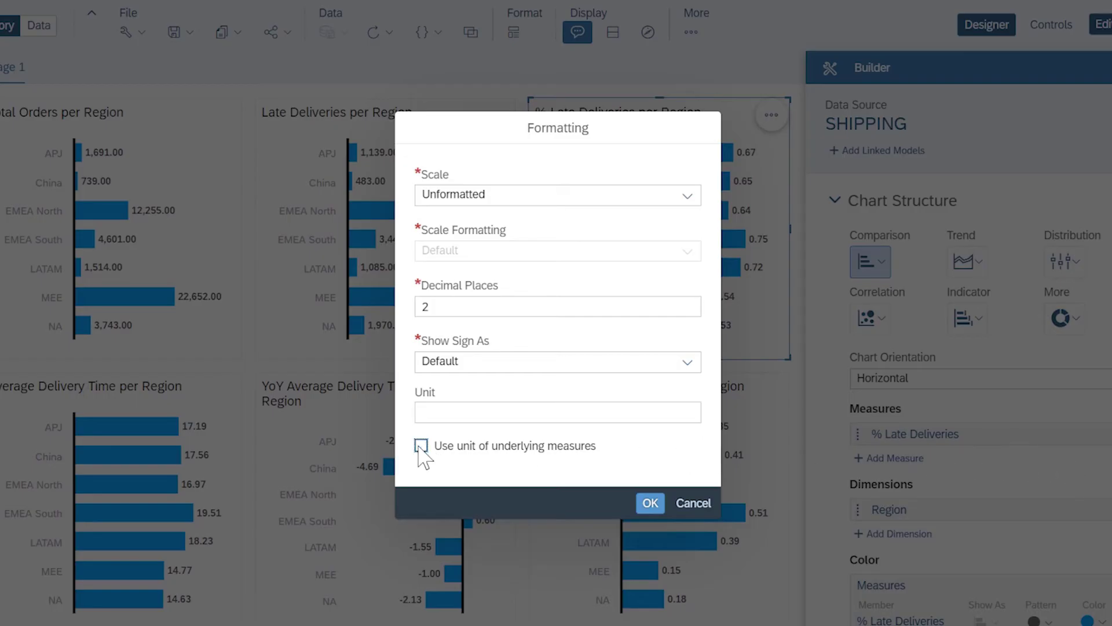
pyautogui.click(687, 196)
pyautogui.click(671, 249)
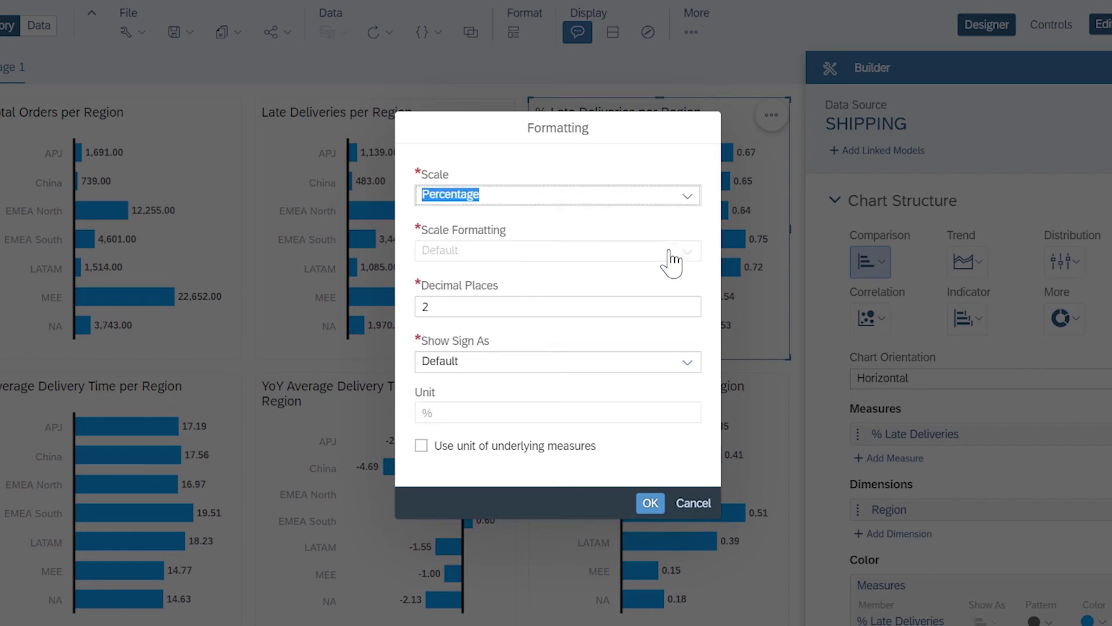
pyautogui.click(649, 502)
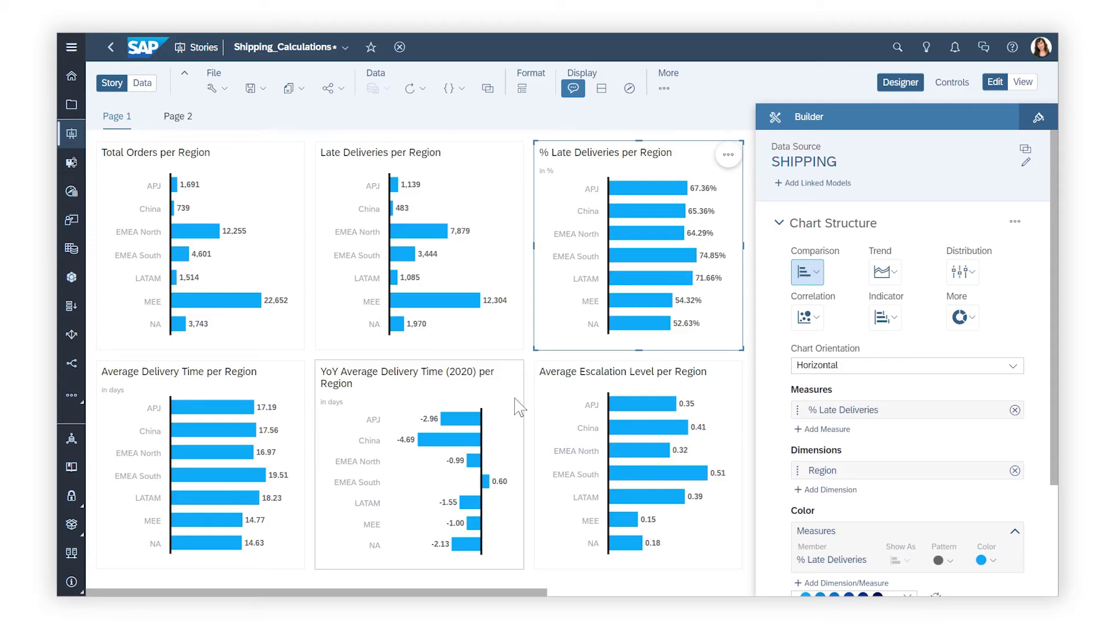
# On Page 2, select the left Total Orders chart and start a new calculated dimension
pyautogui.click(178, 116)
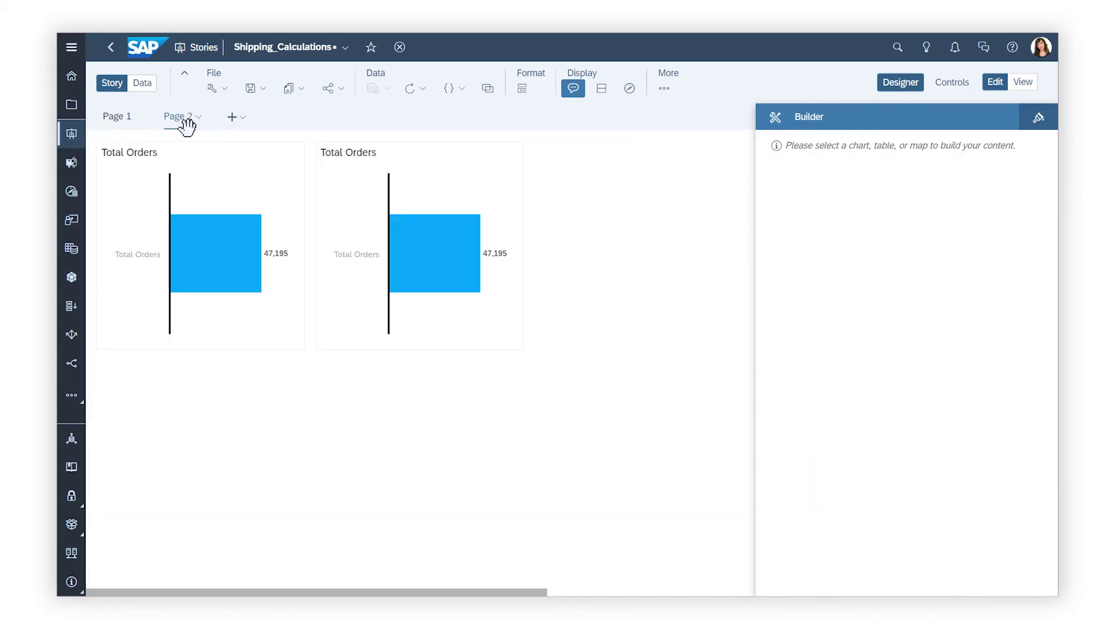
pyautogui.click(206, 172)
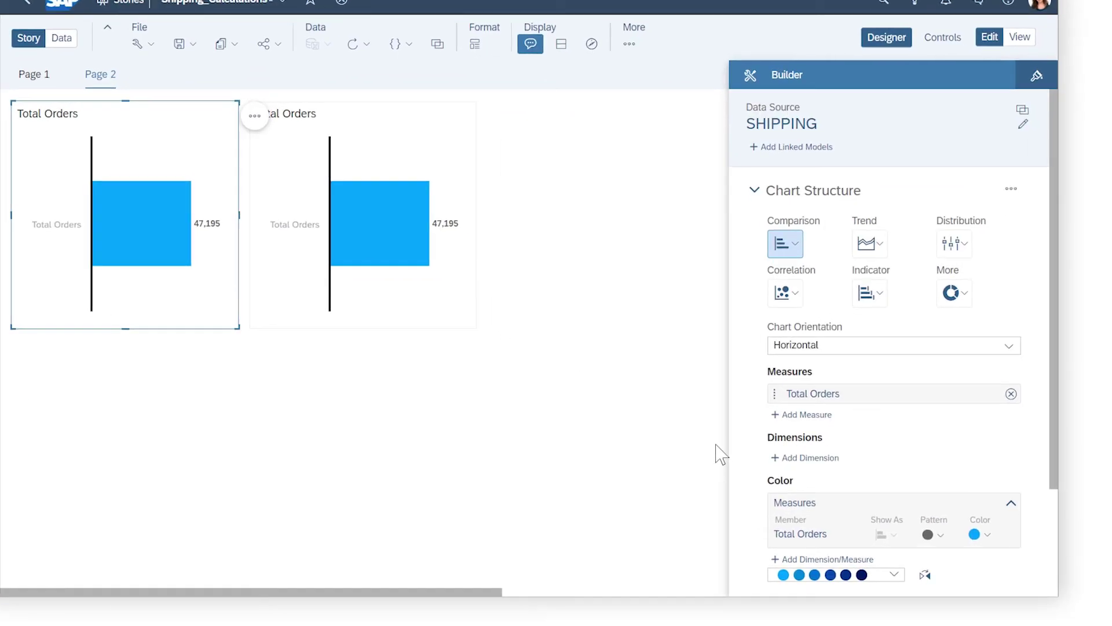
pyautogui.click(783, 457)
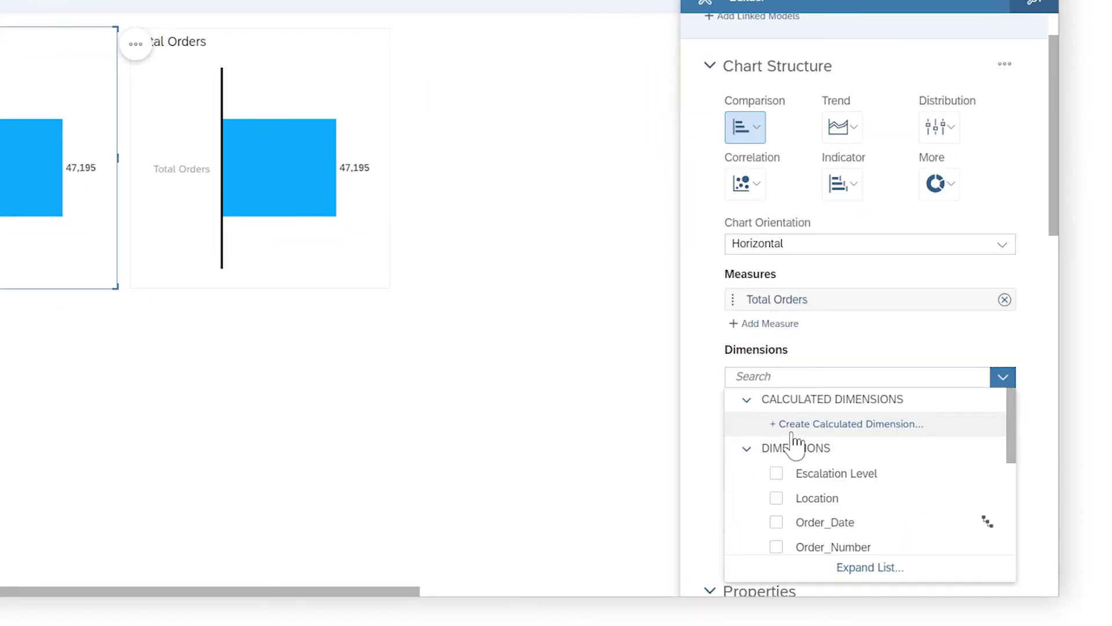
pyautogui.click(794, 428)
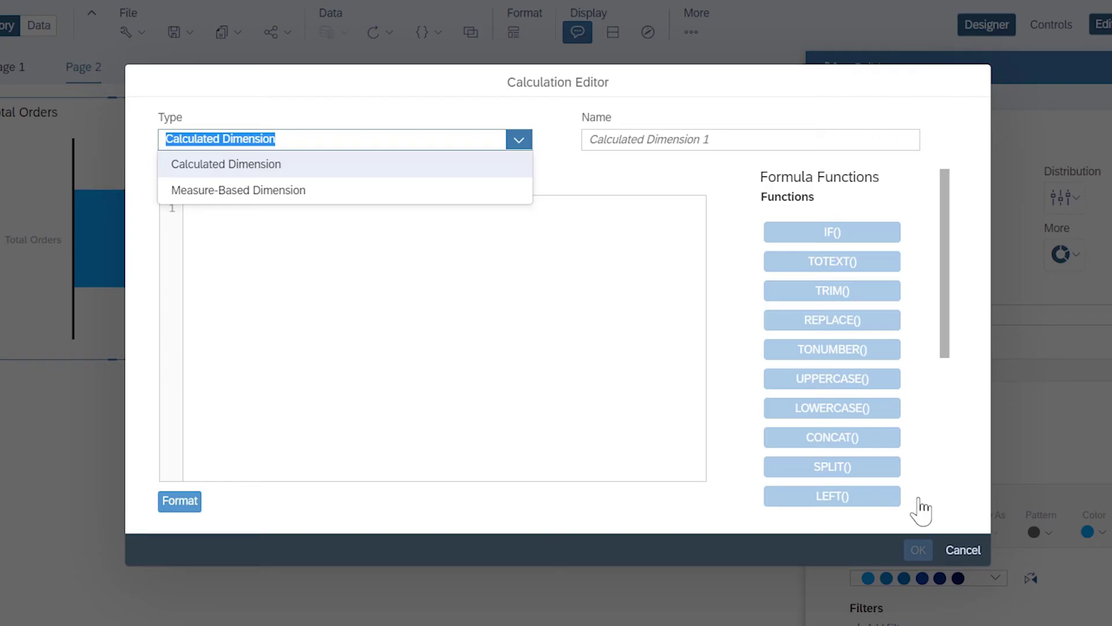
# Name the calculated dimension Sales Manager Groups, enter and validate its IF formula, and create it
pyautogui.click(236, 167)
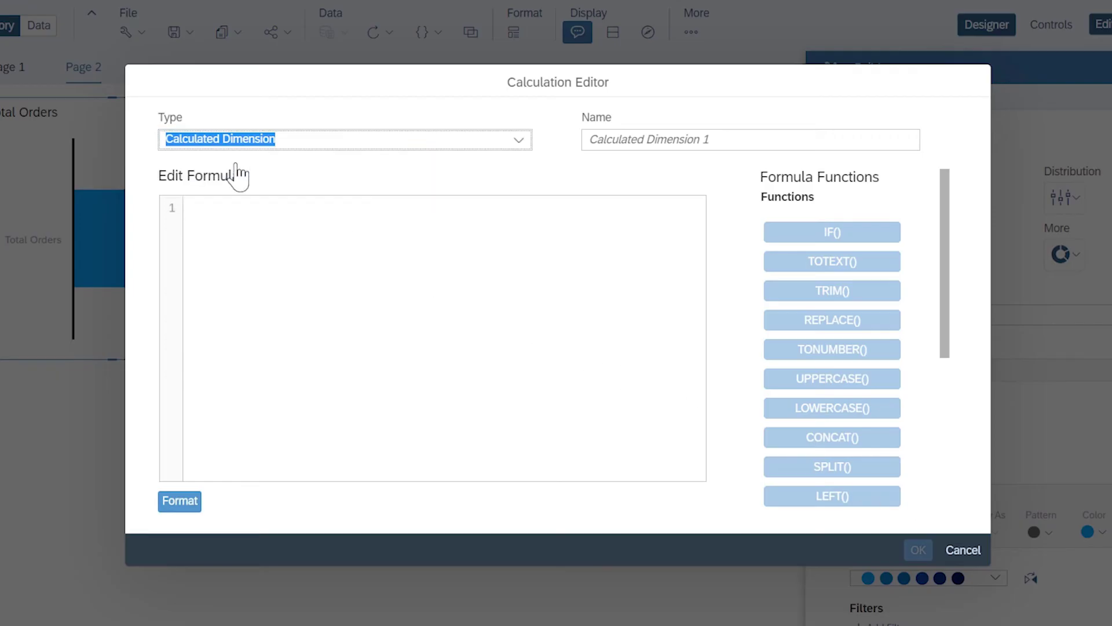
pyautogui.click(589, 142)
pyautogui.write('Sal')
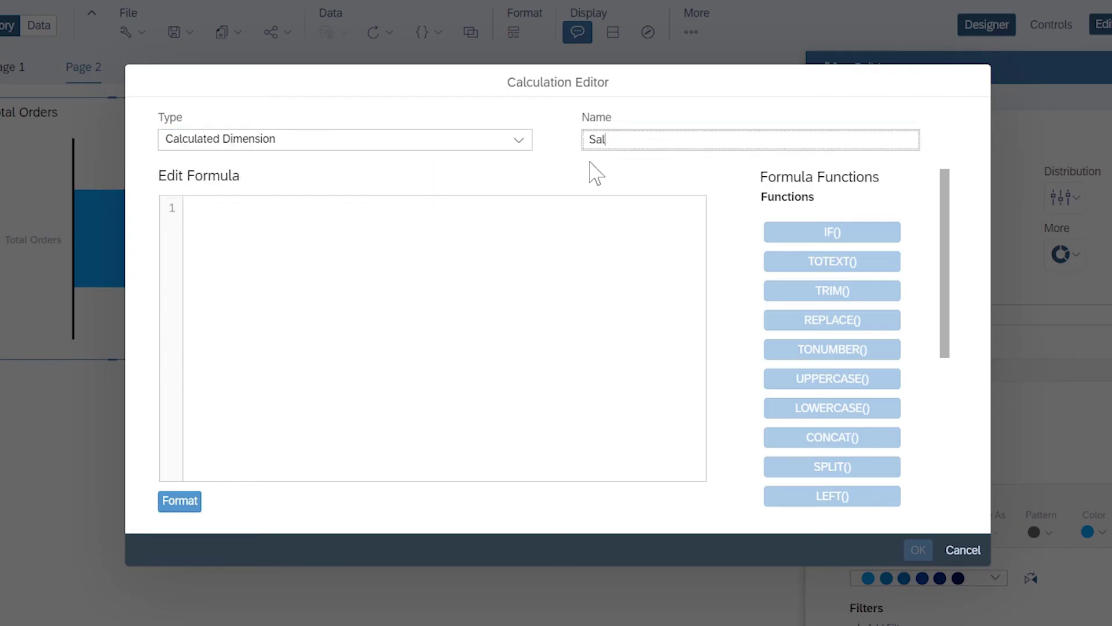
pyautogui.write('es Manager Groups')
pyautogui.click(402, 248)
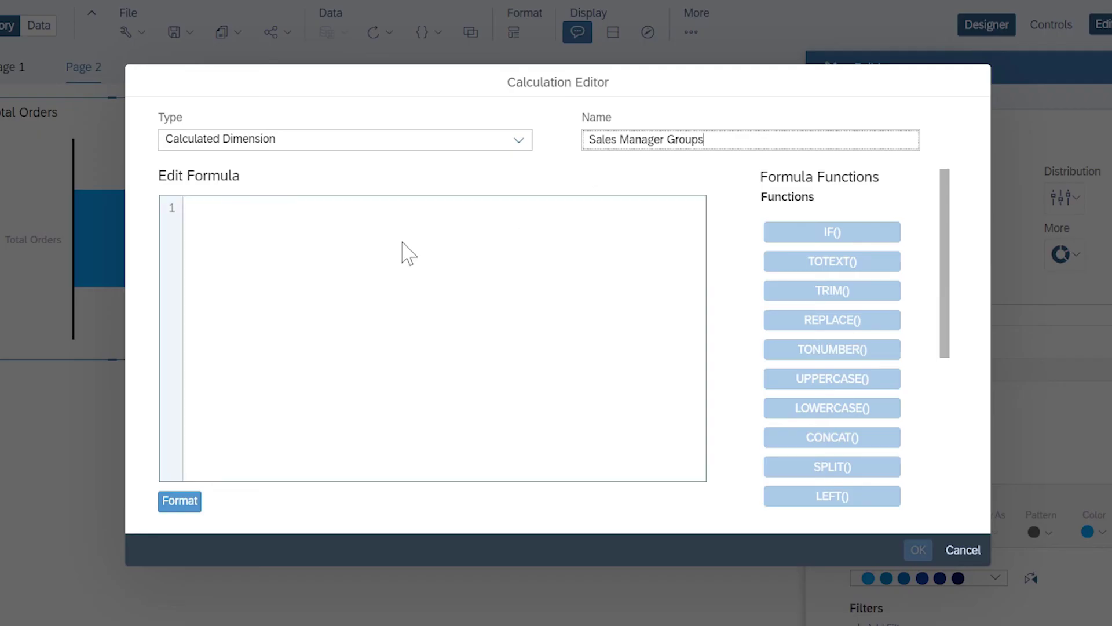
pyautogui.hotkey('ctrl', 'space')
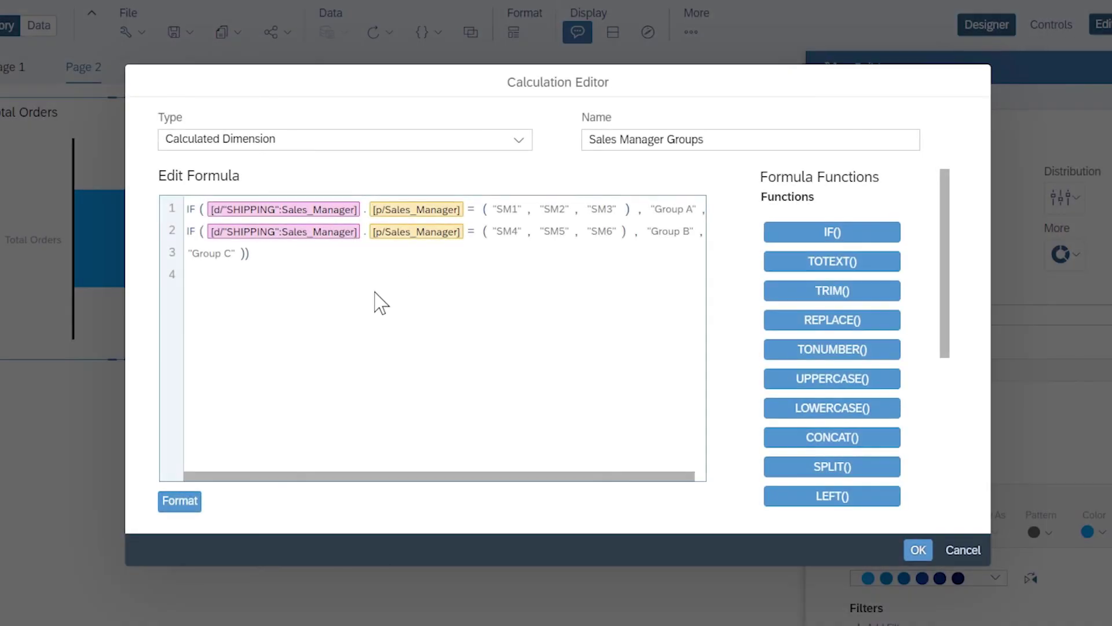
pyautogui.click(180, 502)
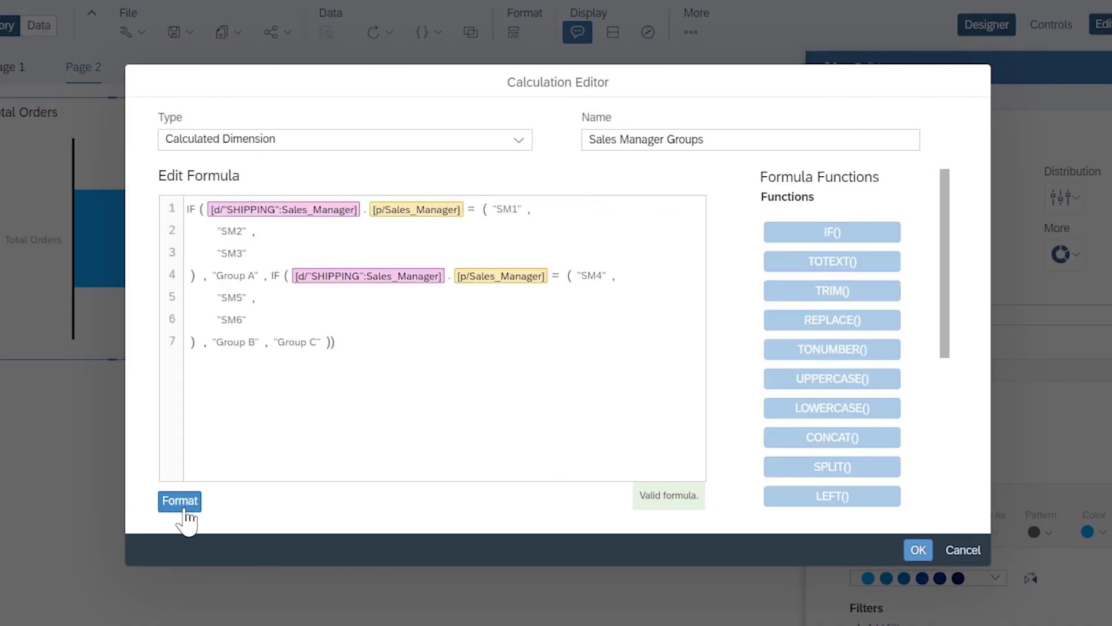
pyautogui.click(918, 552)
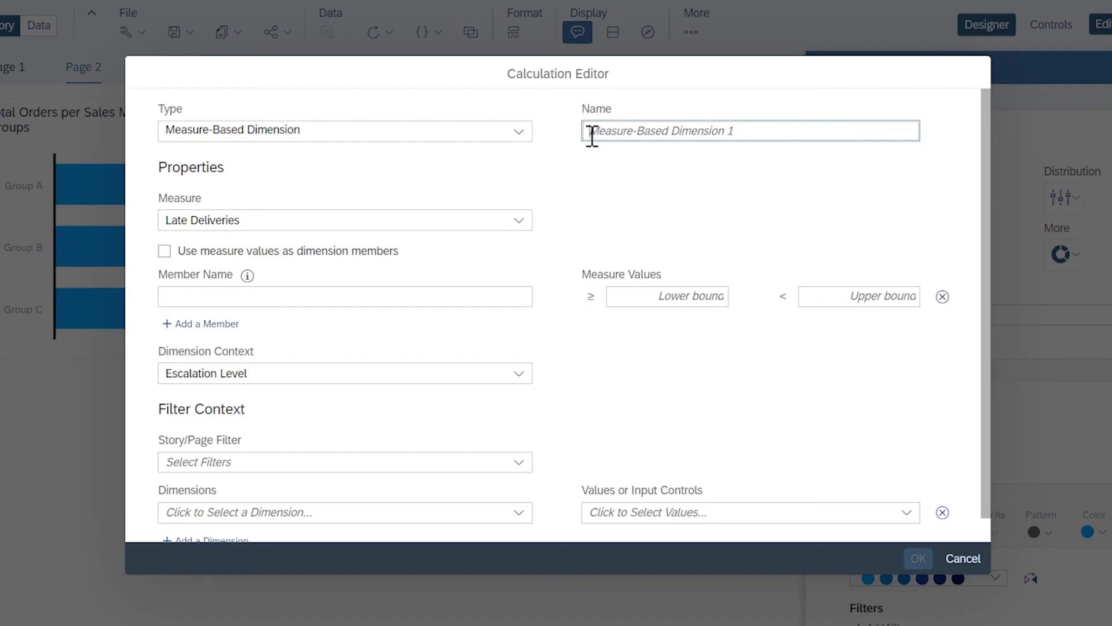
# Name the measure-based dimension Escalation Thresholds, based on Average Escalation Level
pyautogui.click(588, 135)
pyautogui.write('Esca')
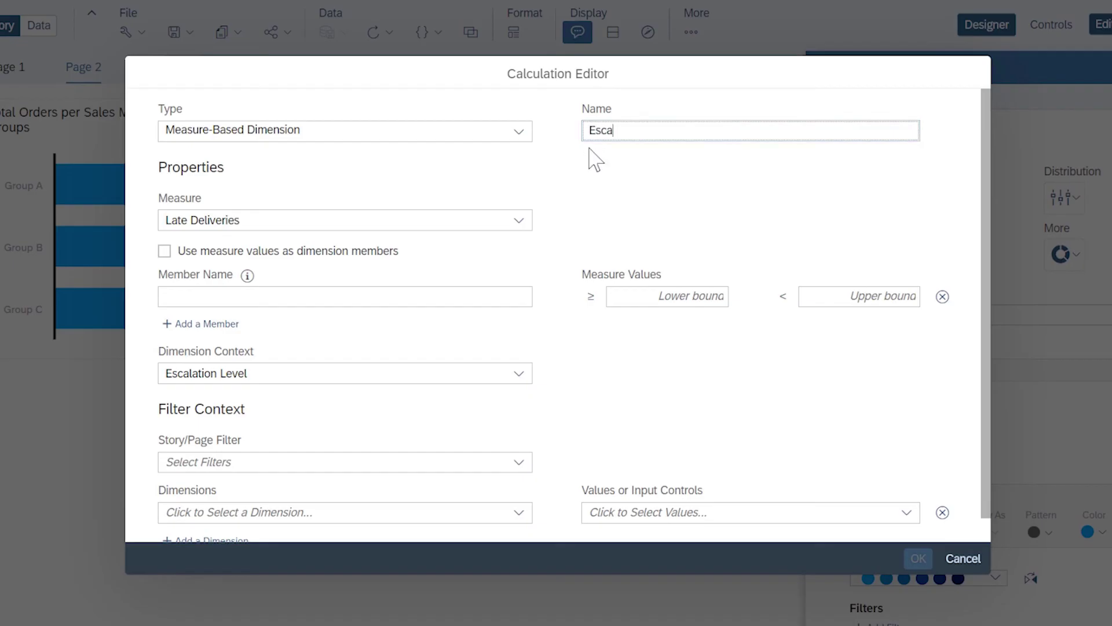
pyautogui.write('lation Thresholds')
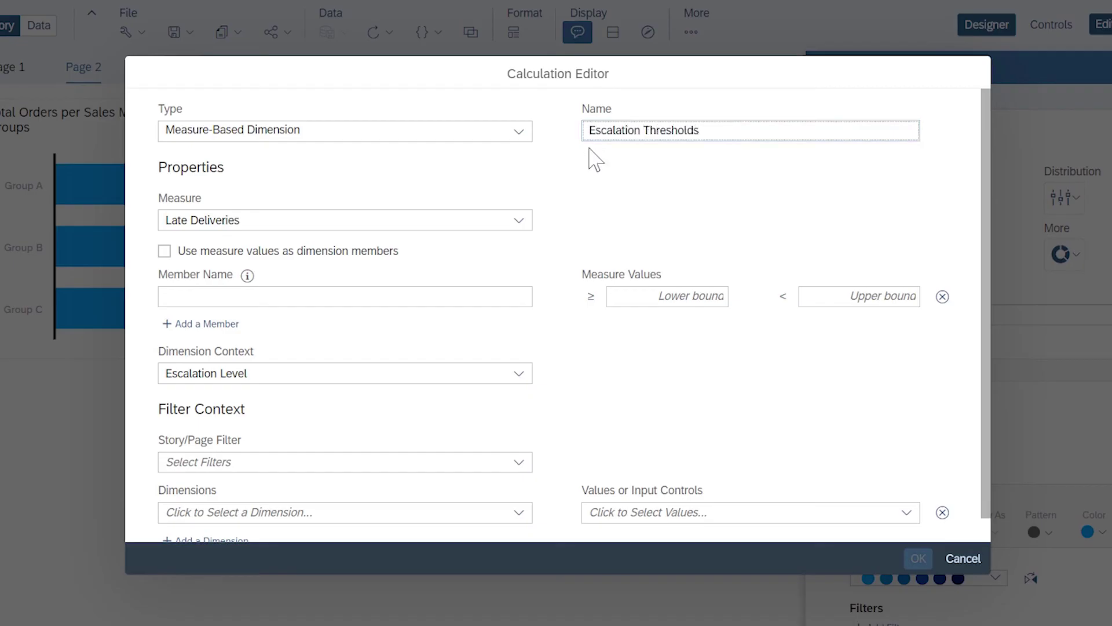
pyautogui.click(518, 220)
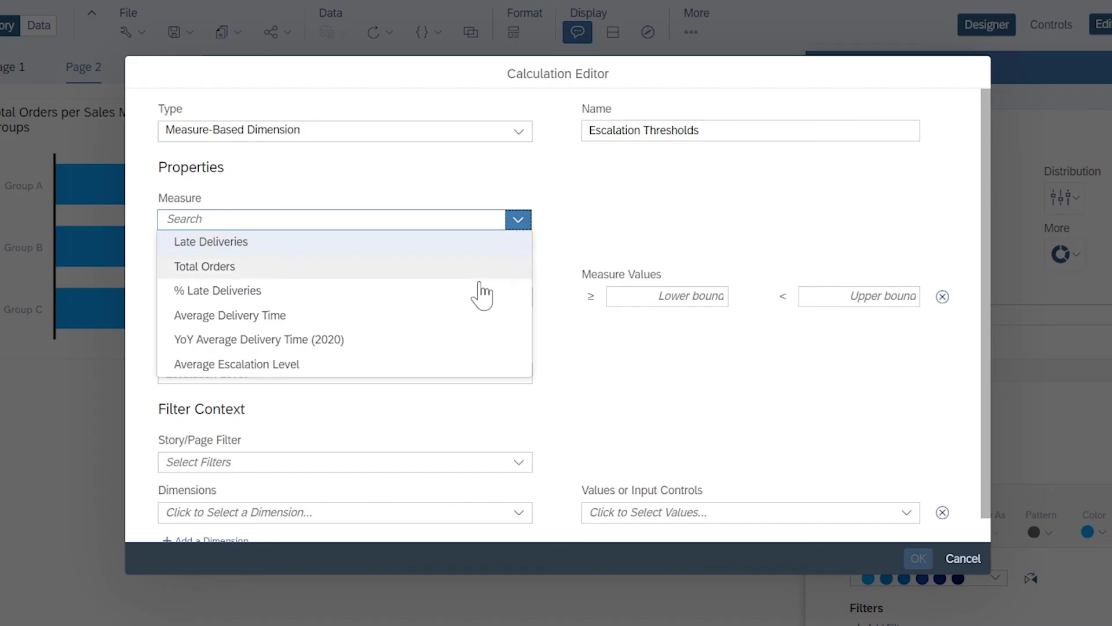
pyautogui.click(439, 363)
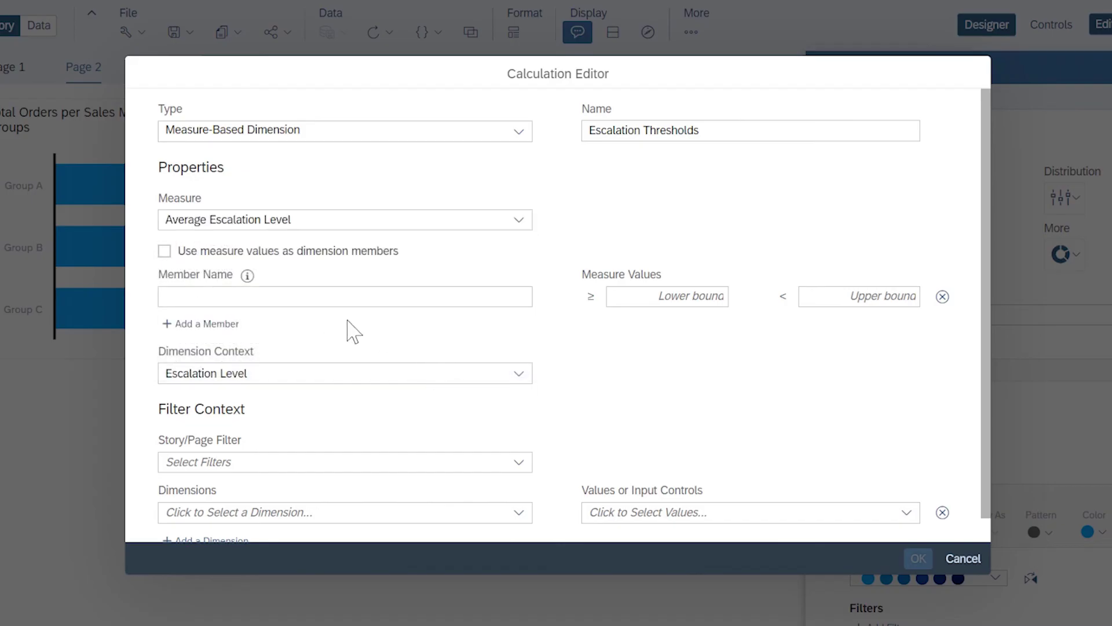
# Add members Good (below 0.5) and Unacceptable (0.5 and above), then create the dimension
pyautogui.click(278, 298)
pyautogui.write('Good')
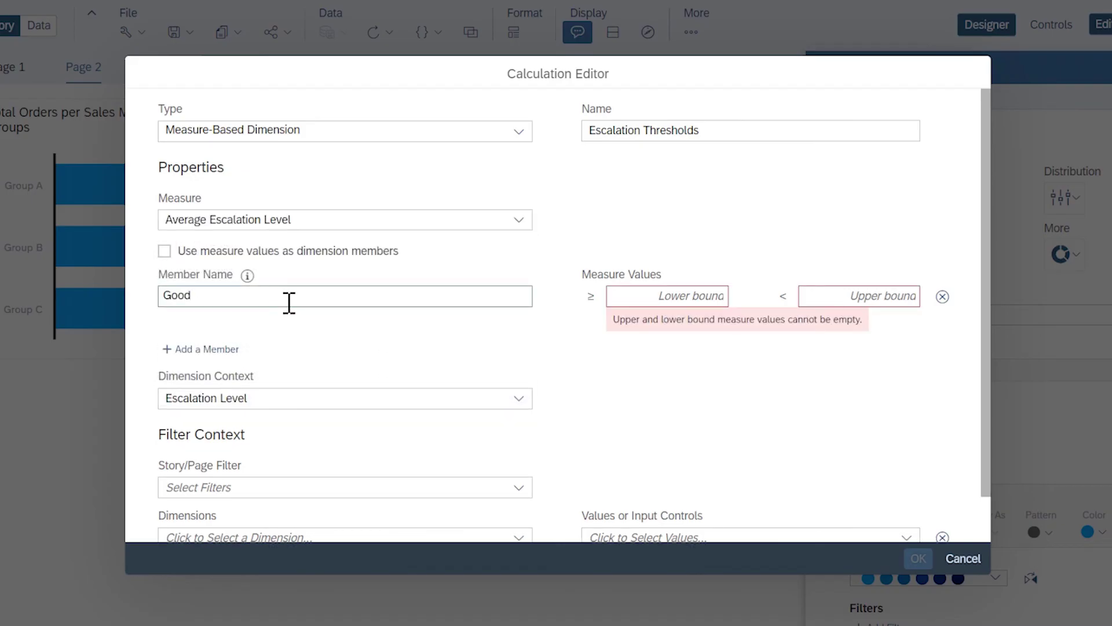
pyautogui.click(844, 297)
pyautogui.write('0.5')
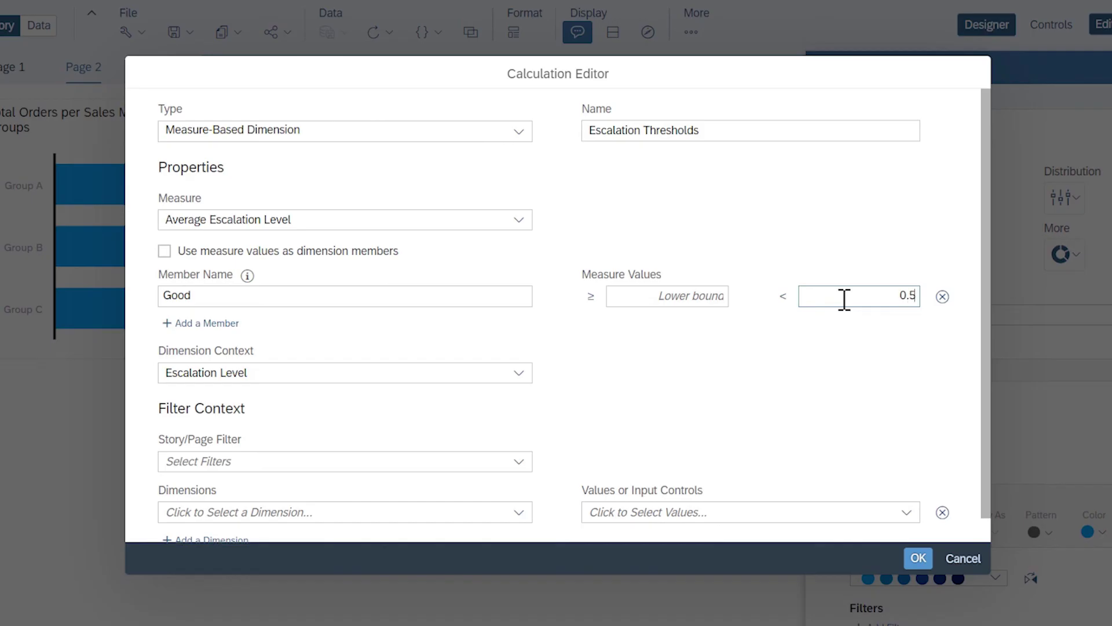
pyautogui.click(232, 325)
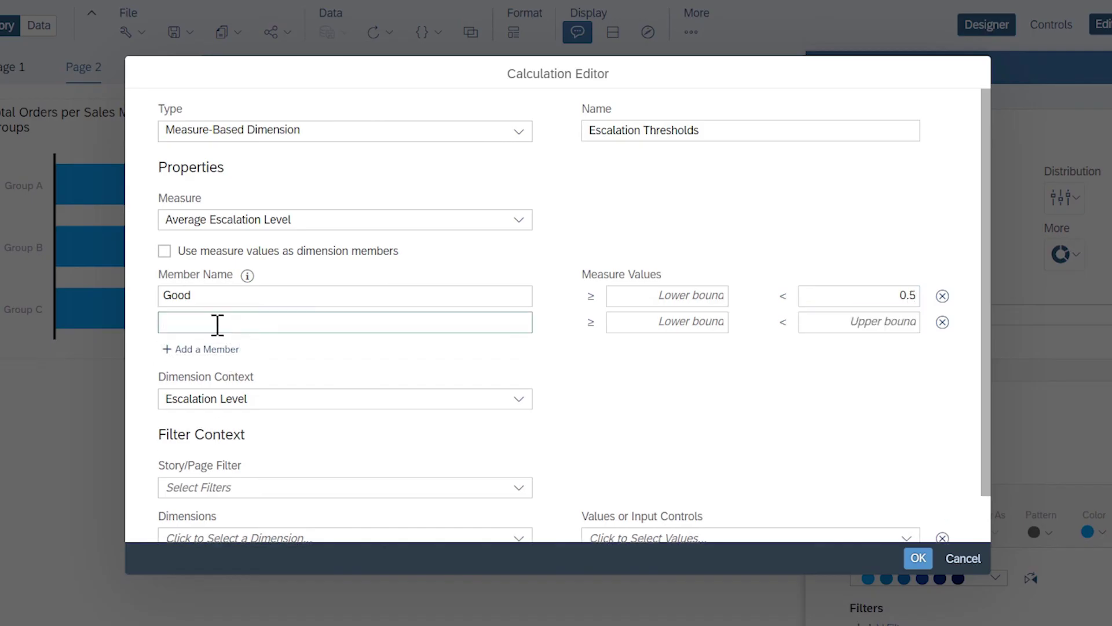
pyautogui.write('Unacceptable')
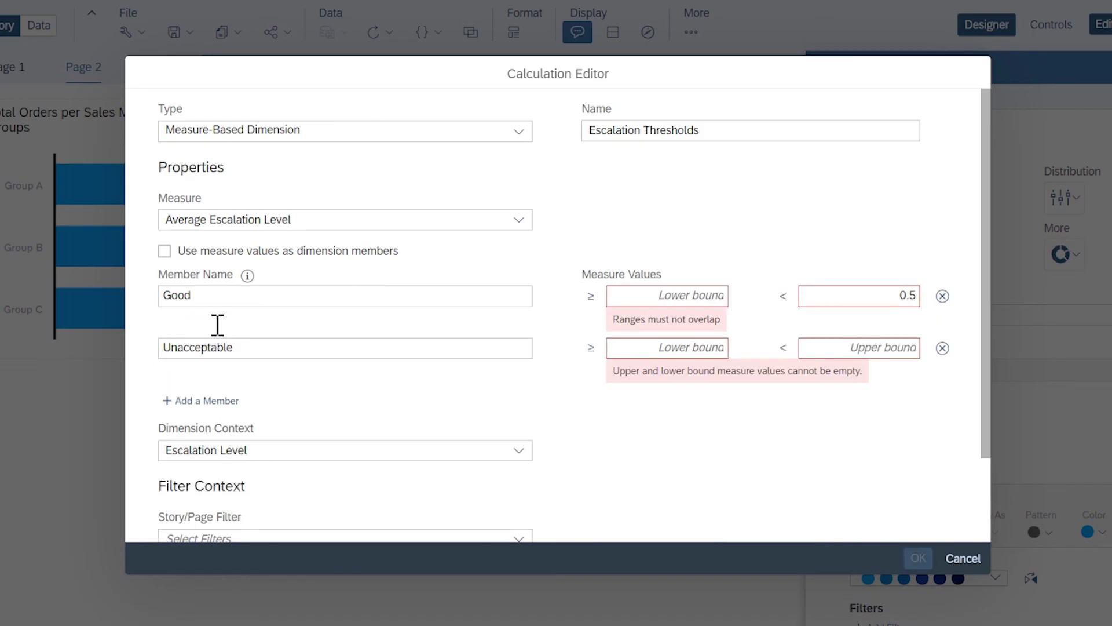
pyautogui.click(633, 349)
pyautogui.write('0.5')
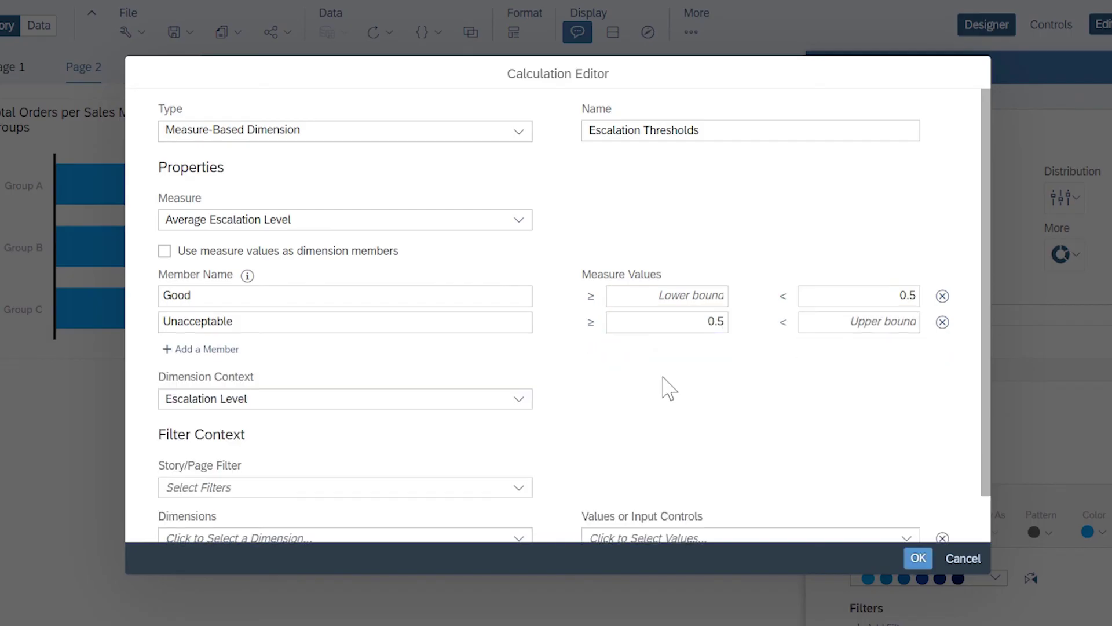
pyautogui.scroll(-2, 985, 533)
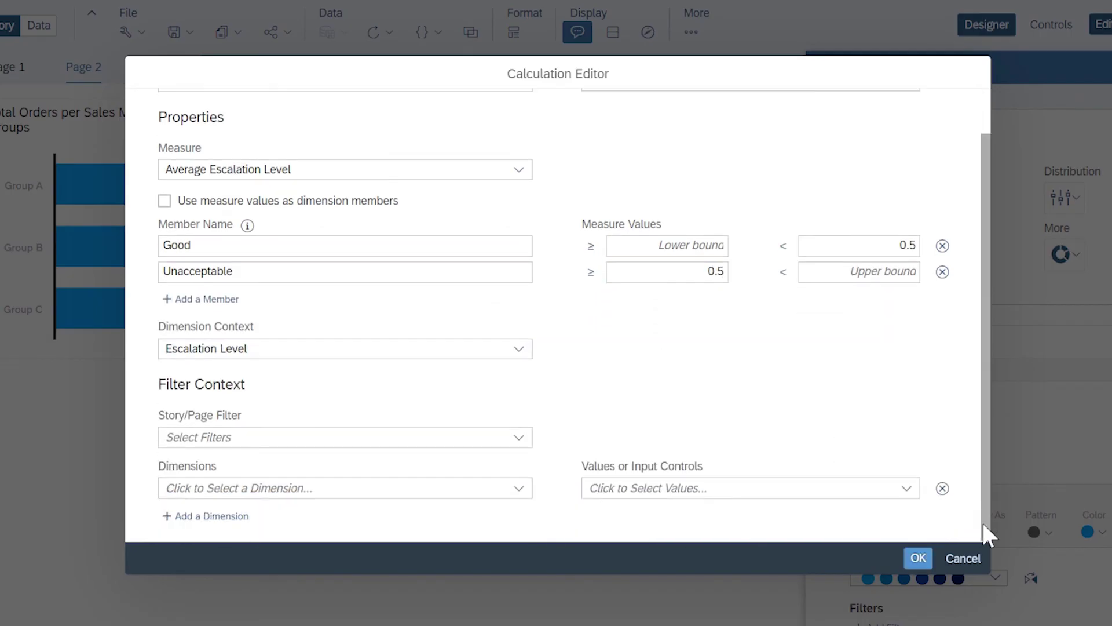
pyautogui.click(917, 557)
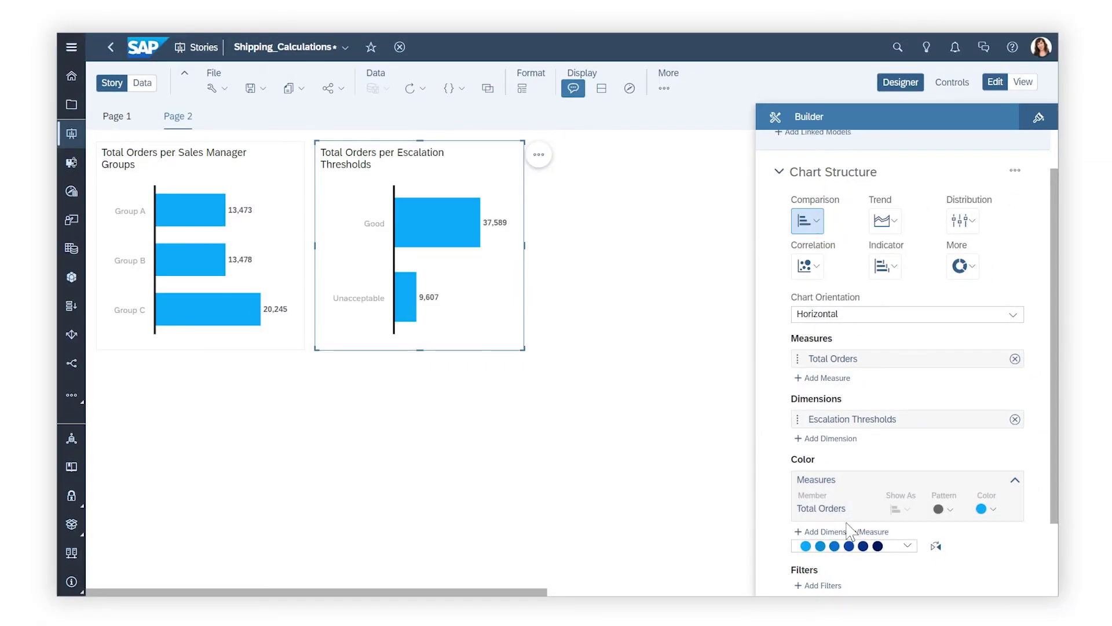
# Hide the Designer panel and deselect the chart, leaving both Total Orders charts on Page 2 unobstructed
pyautogui.click(888, 85)
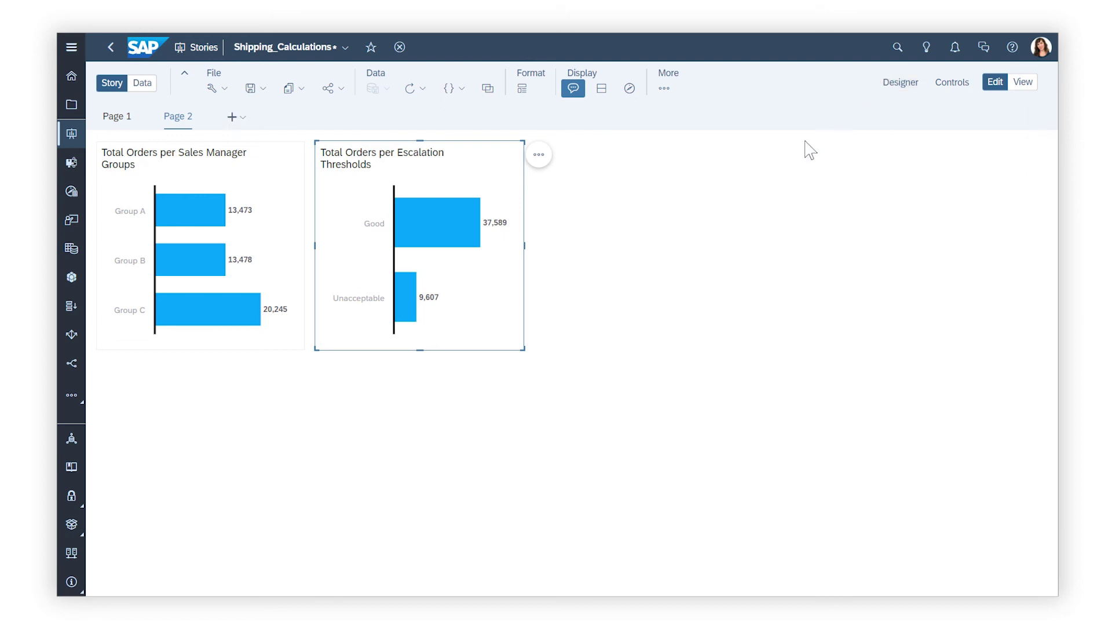
pyautogui.click(773, 191)
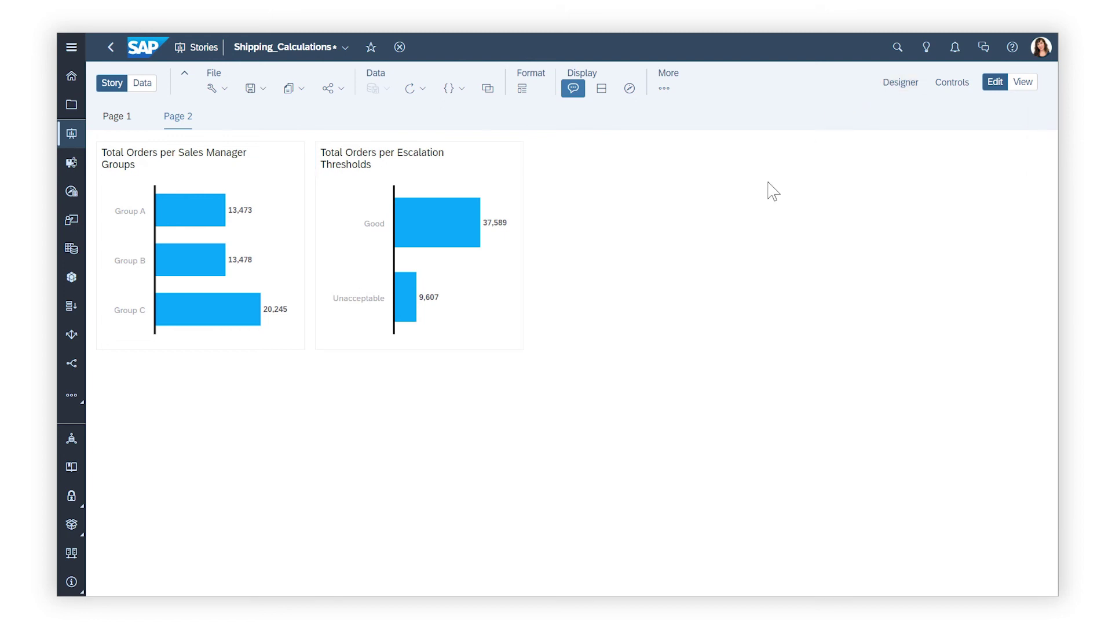